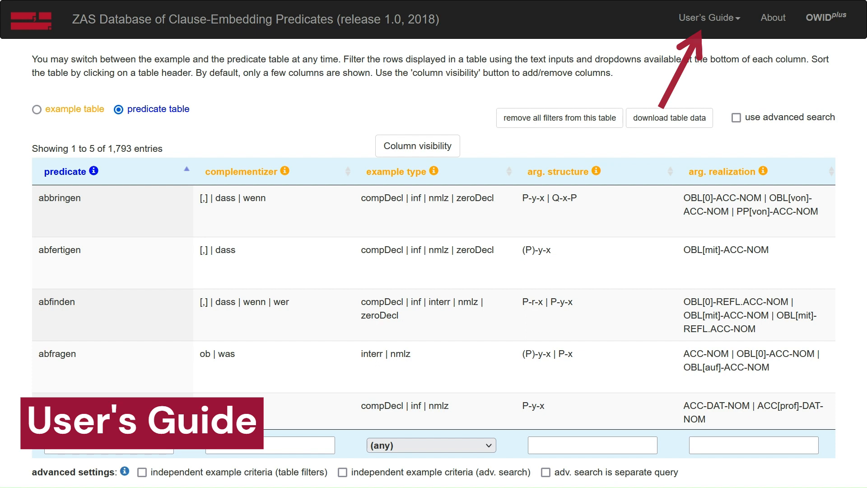
Open the User's Guide table of contents and look through its sections.
click(706, 20)
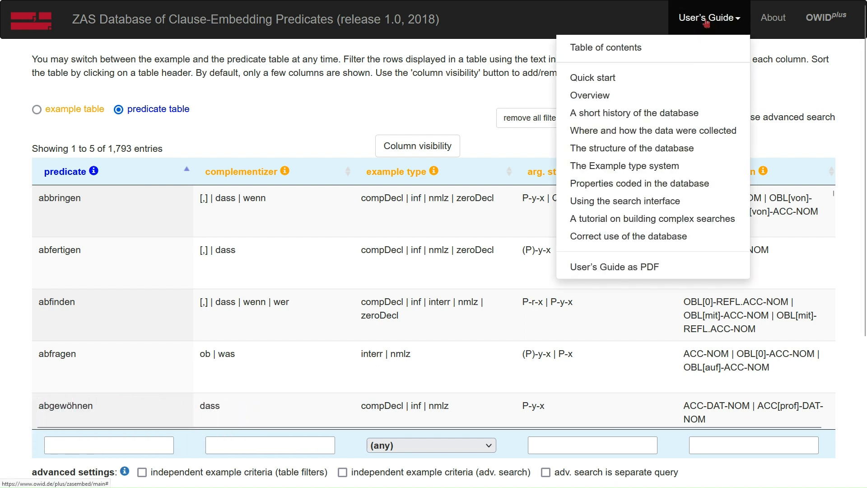
click(675, 47)
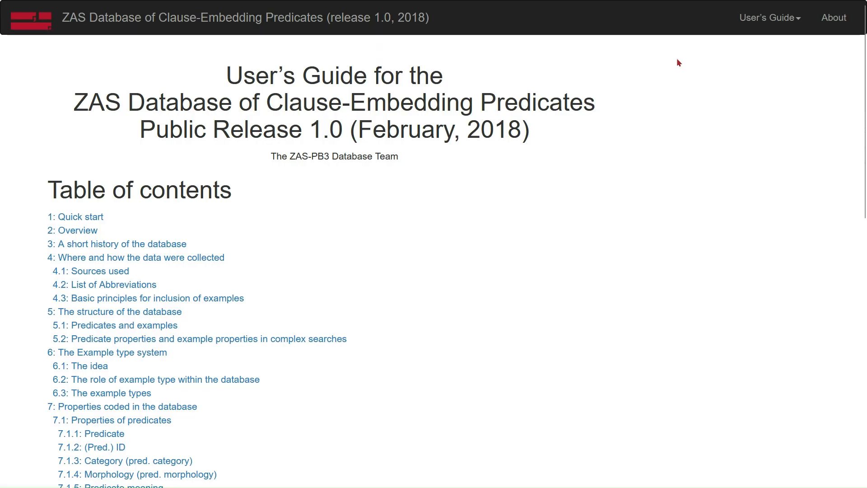
scroll(480, 276, down, 3)
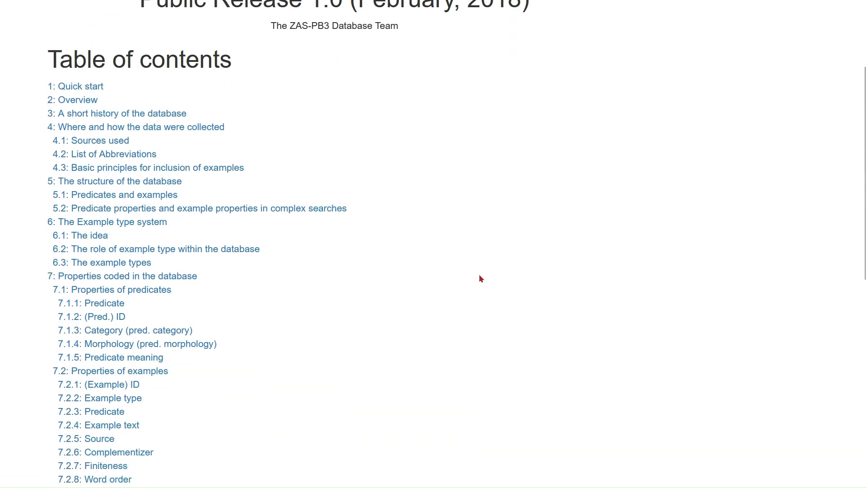
scroll(480, 278, down, 5)
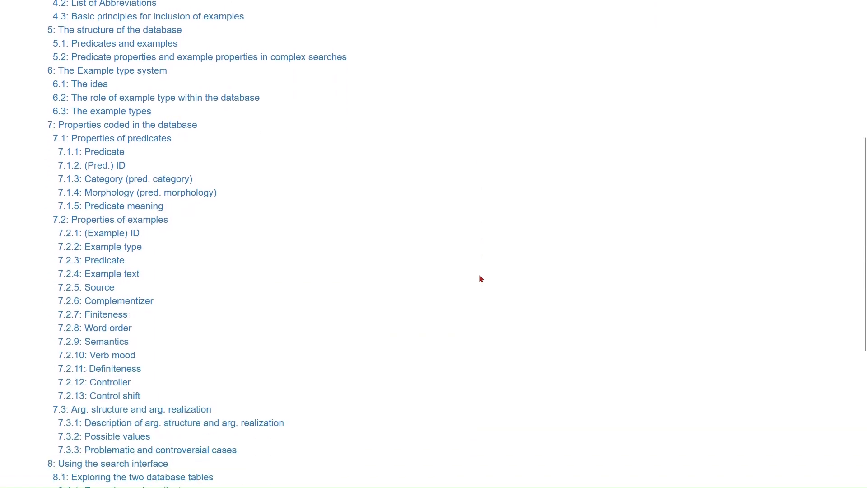
scroll(481, 279, down, 4)
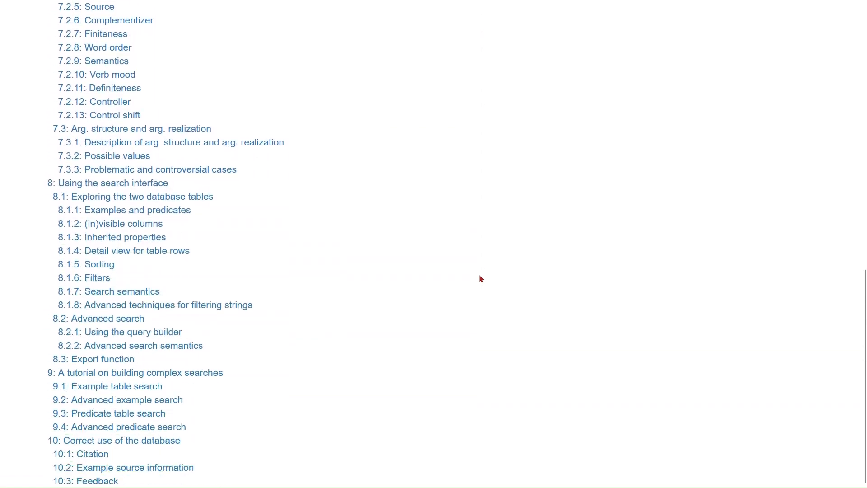
Open section 10, Correct use of the database, and read its citation, example source and feedback guidelines.
click(151, 441)
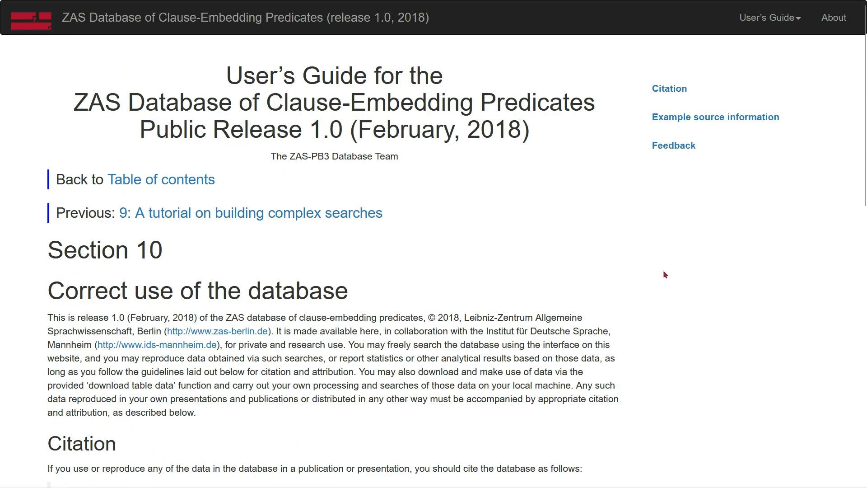
scroll(664, 271, down, 6)
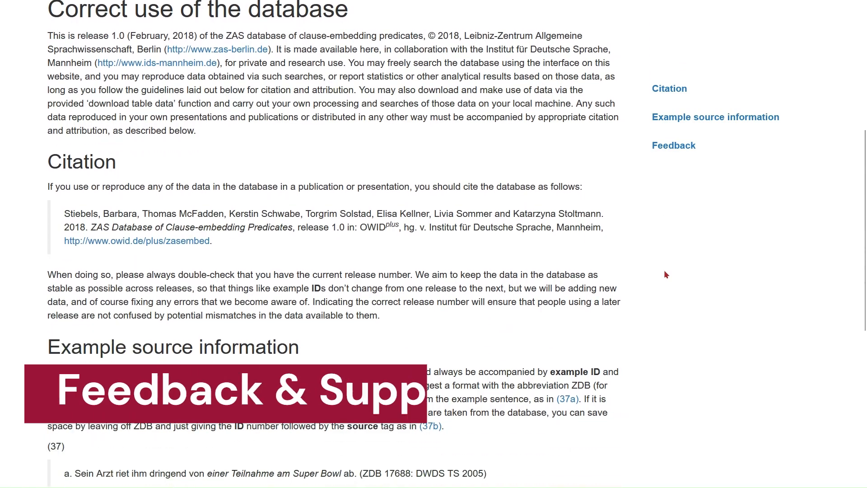
scroll(664, 272, down, 7)
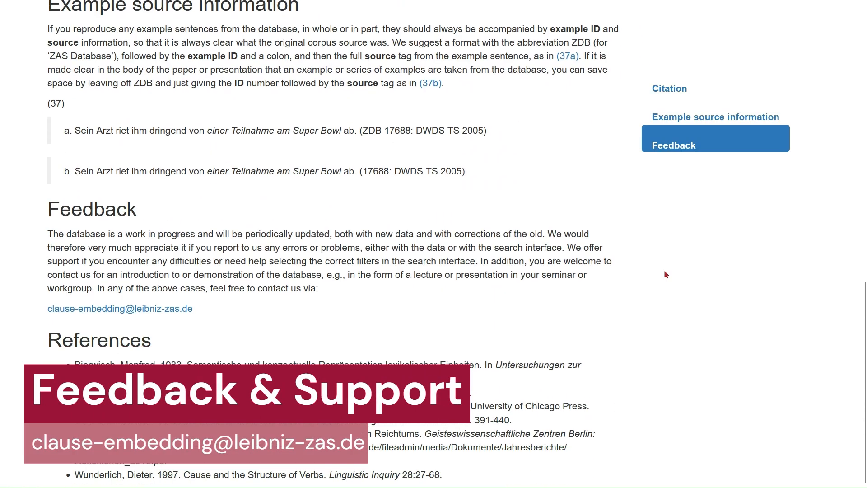
scroll(665, 271, up, 14)
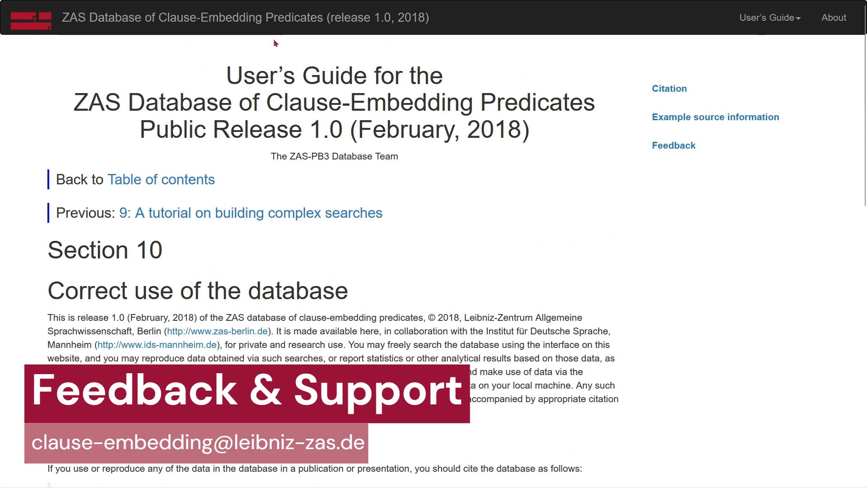
Return from the guide to the database, switch to the example table and browse its entries.
click(70, 10)
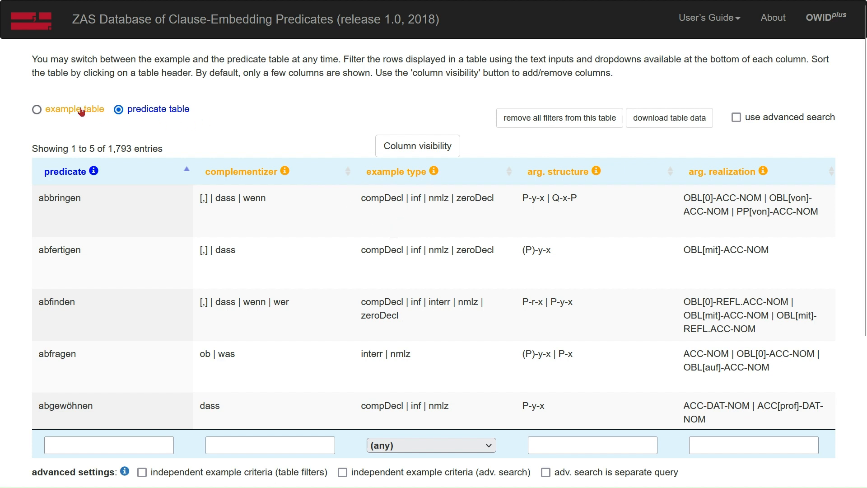
click(63, 110)
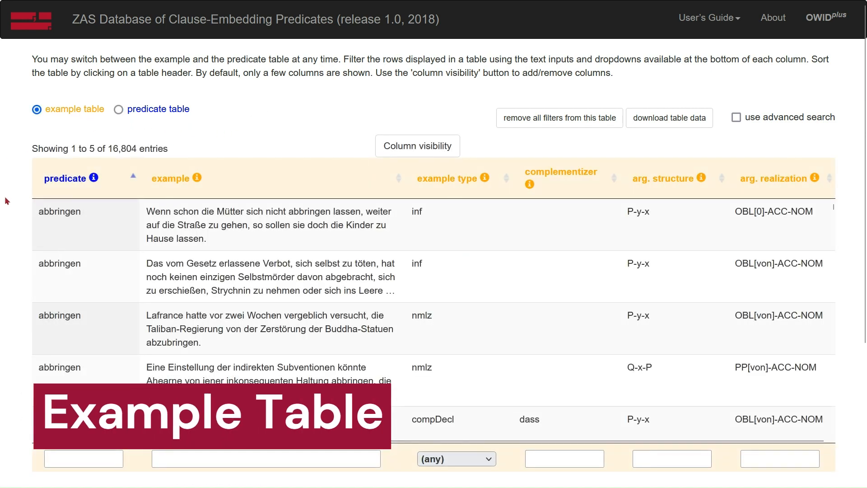
scroll(31, 231, down, 2)
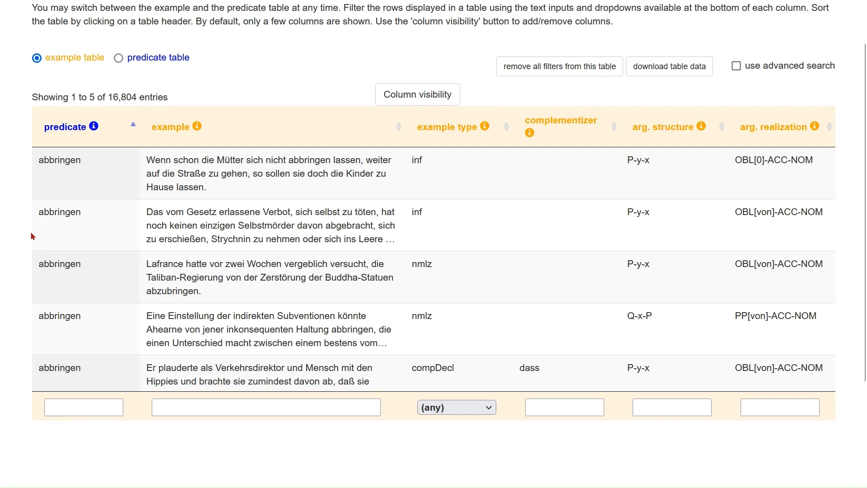
scroll(218, 197, down, 3)
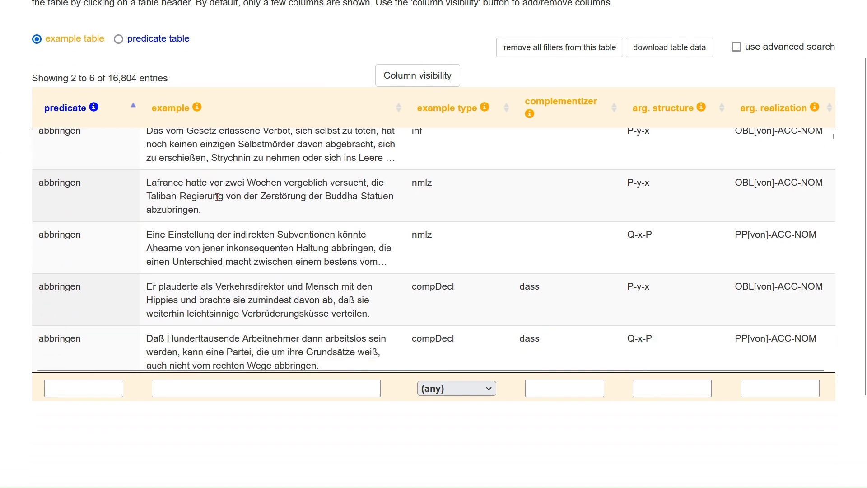
scroll(217, 199, down, 3)
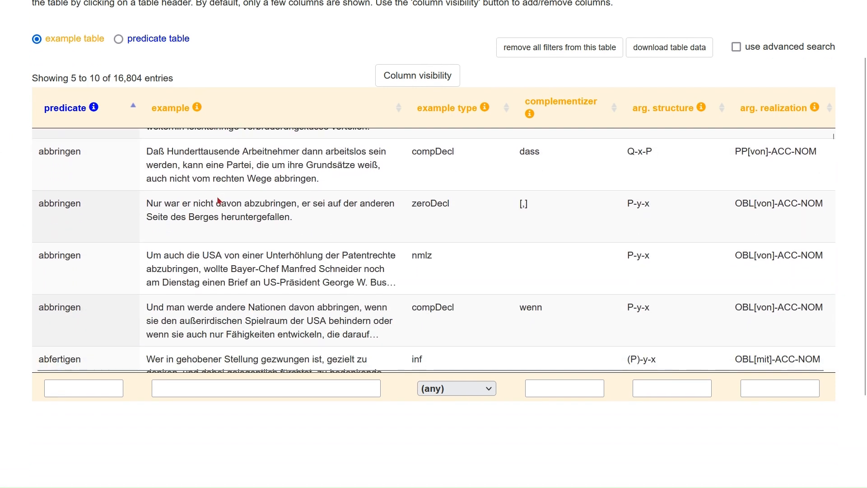
scroll(218, 201, down, 3)
scroll(218, 198, down, 3)
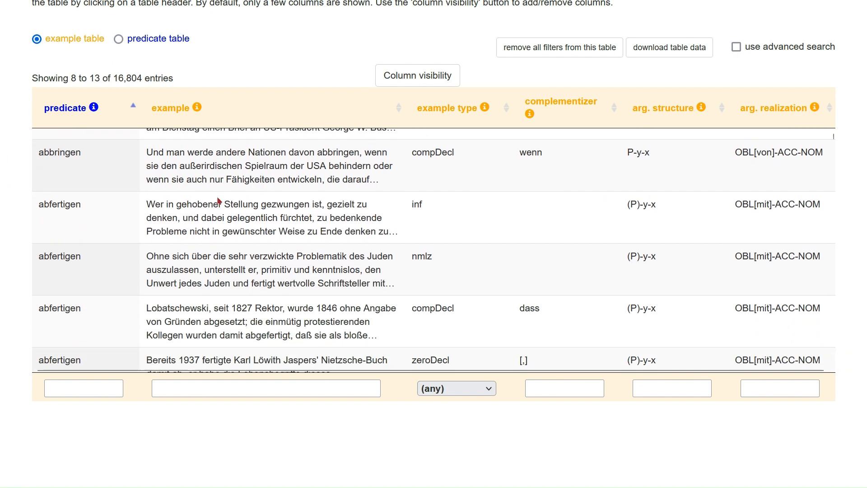
scroll(217, 196, up, 9)
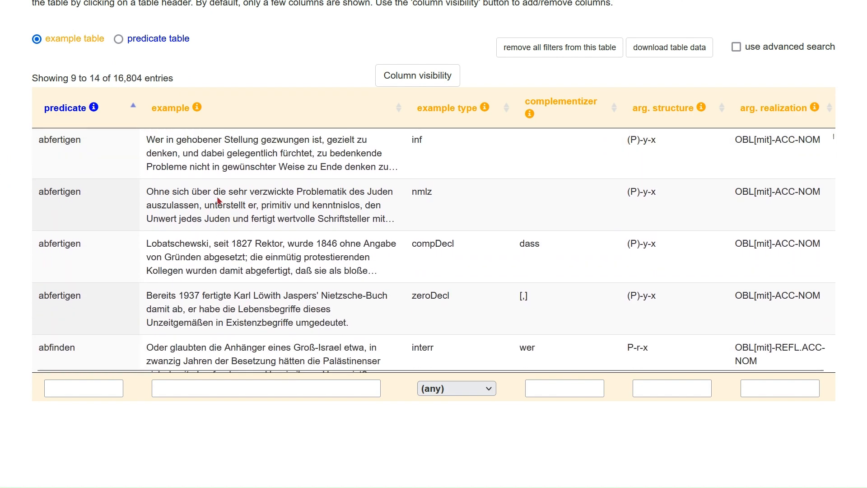
scroll(218, 196, up, 3)
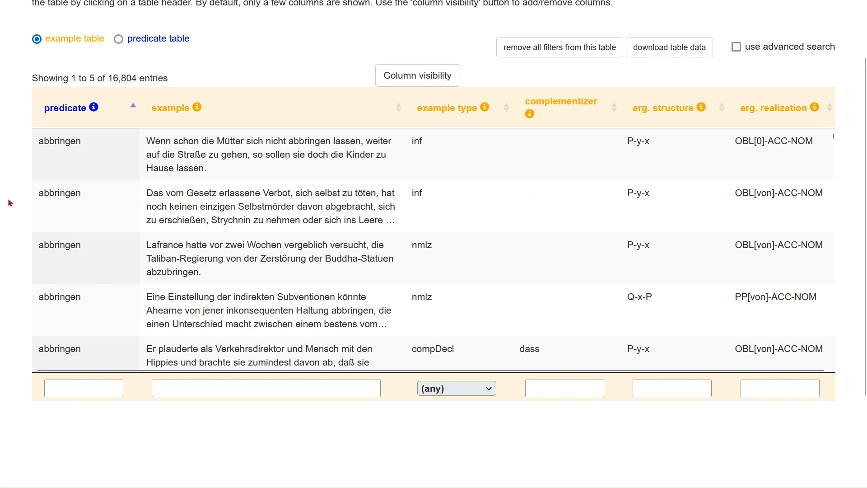
scroll(10, 202, up, 2)
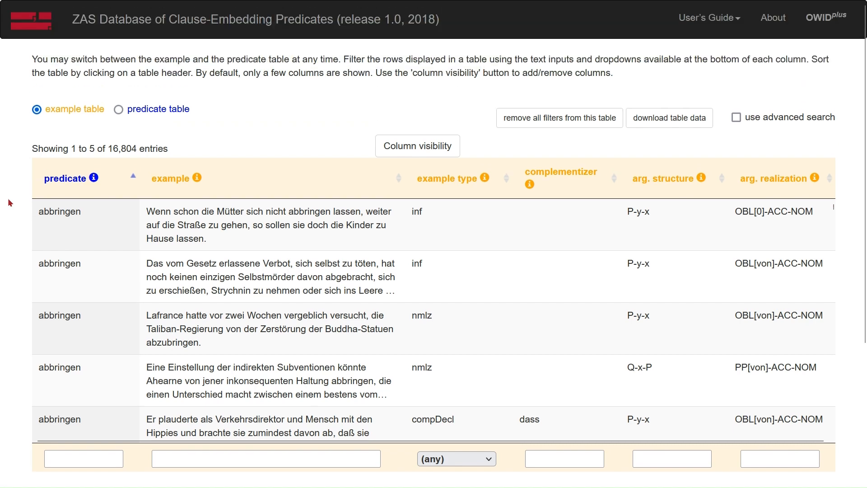
Hide the arg. structure and complementizer columns and show the finiteness column in the example table.
click(411, 147)
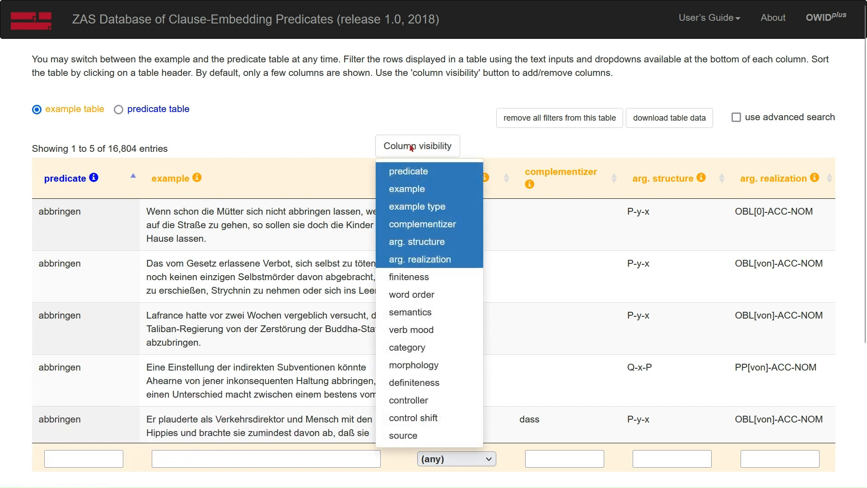
click(410, 244)
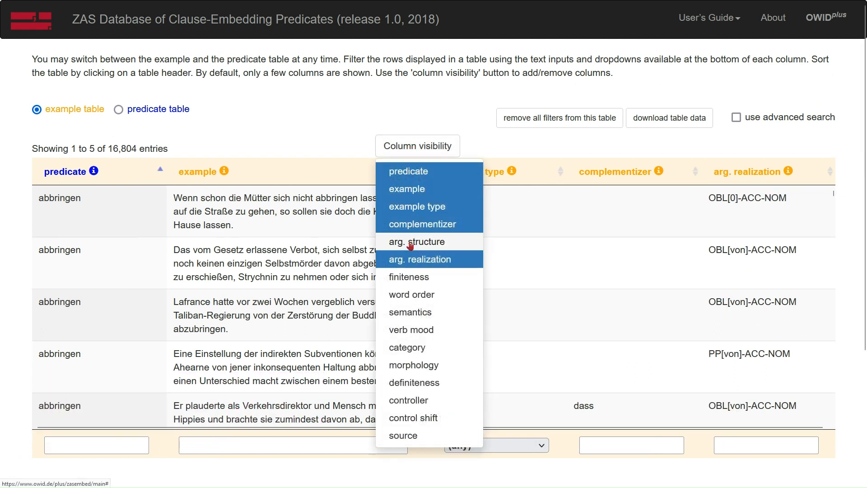
click(413, 225)
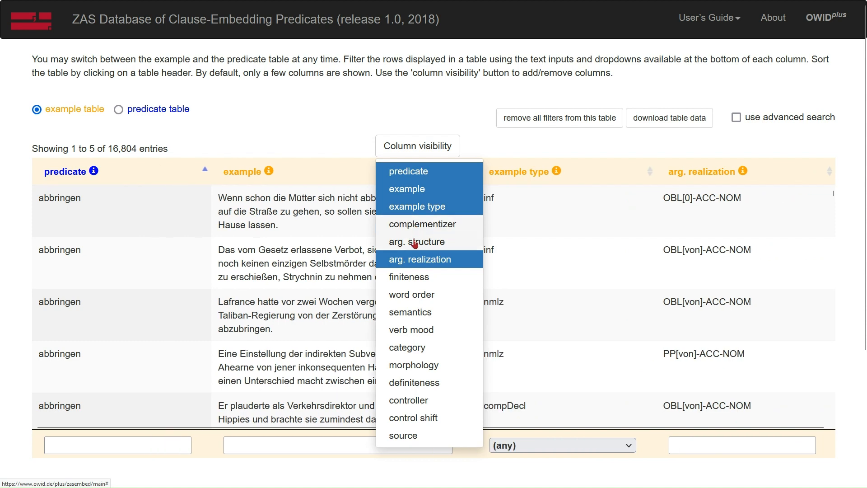
click(413, 276)
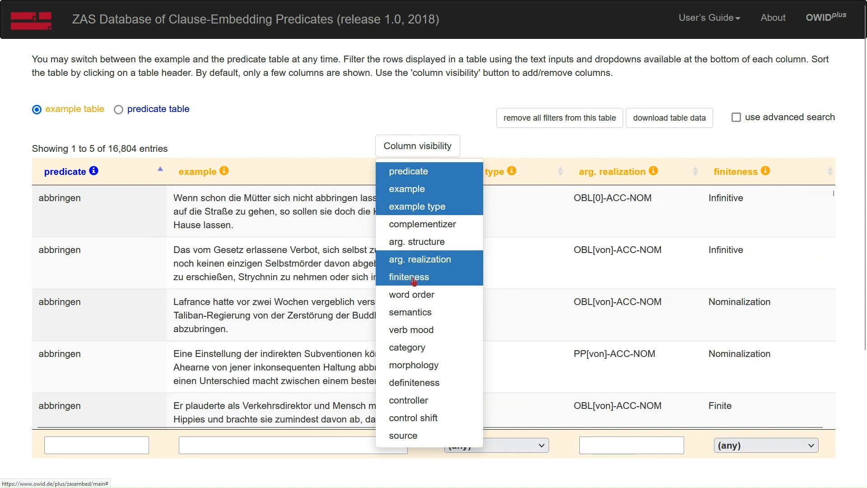
Restore the arg. structure and complementizer columns and hide the finiteness column again.
click(416, 244)
click(418, 227)
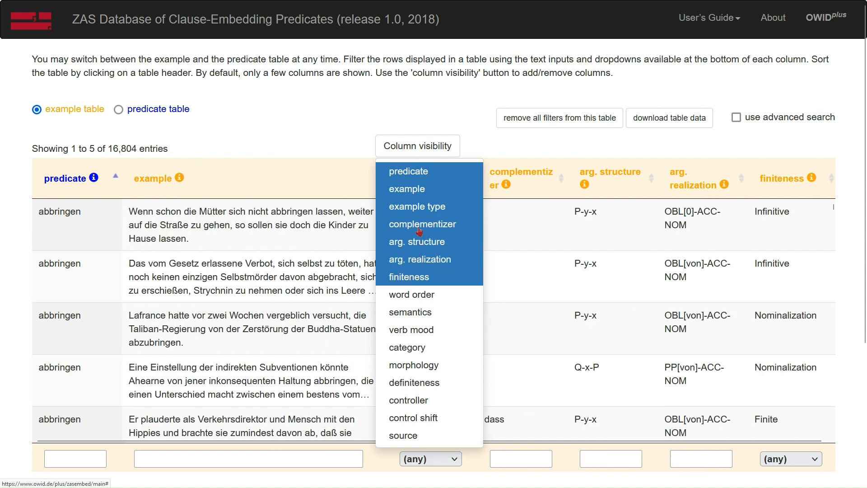
click(418, 277)
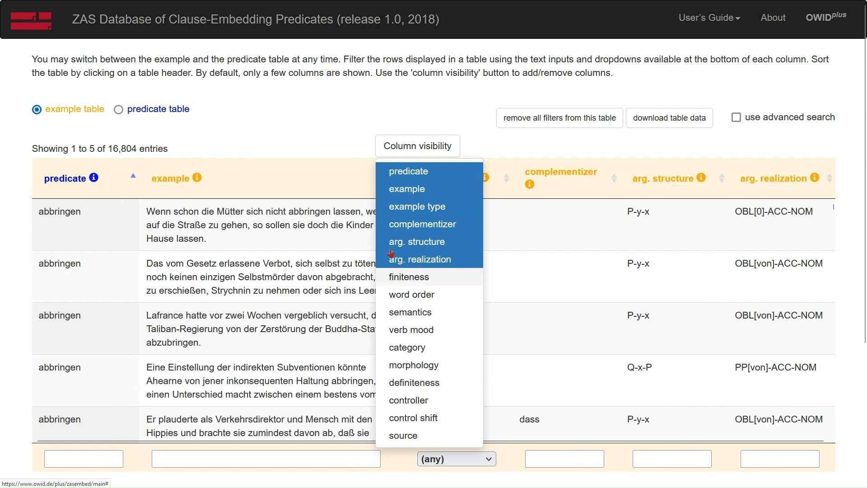
click(346, 193)
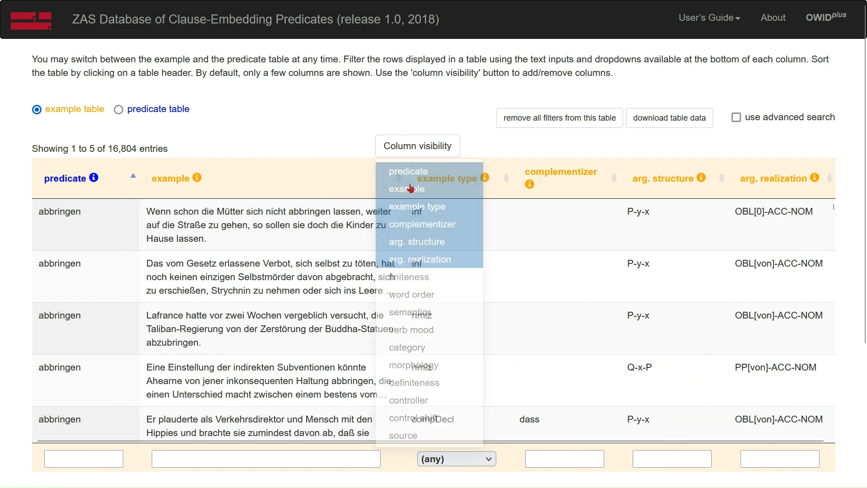
Sort the example table simultaneously by example type descending, complementizer ascending and arg. structure descending.
click(506, 180)
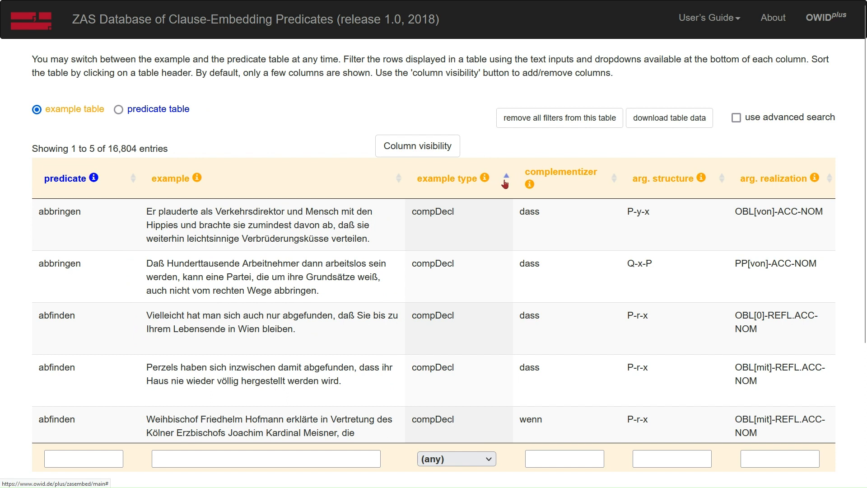
click(507, 181)
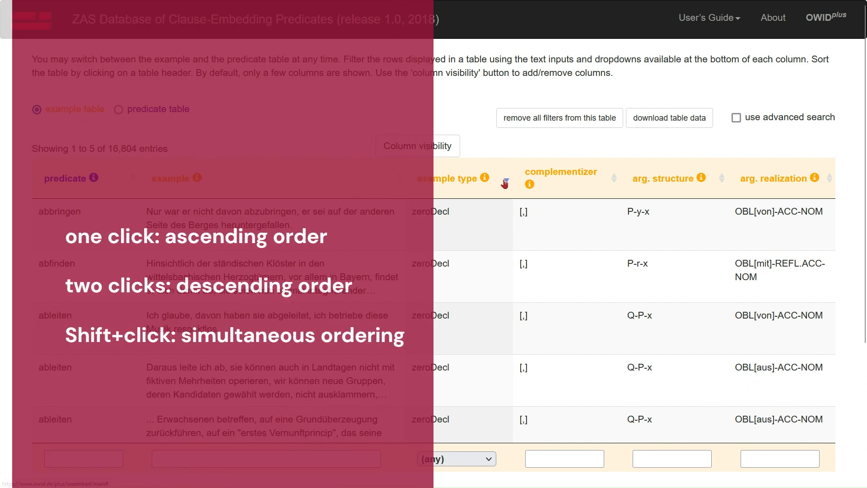
shift+click(615, 180)
shift+click(710, 189)
shift+click(710, 188)
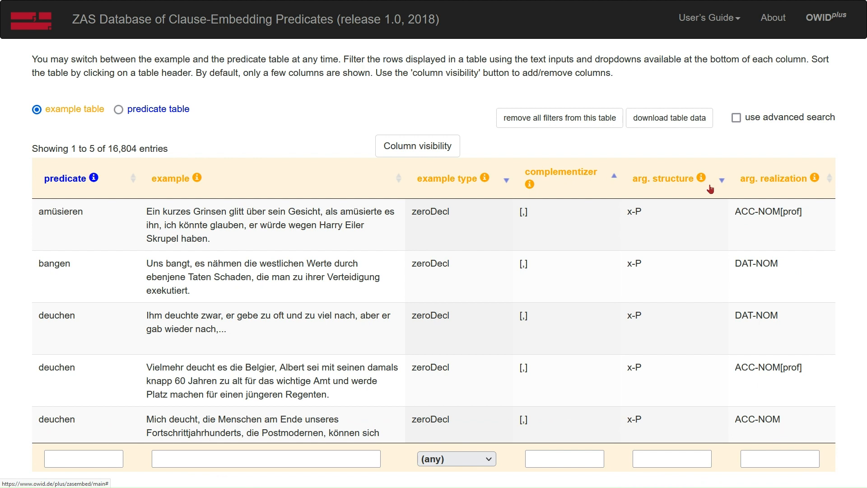
Filter the example table to the example type inf and look through the matching rows.
click(480, 461)
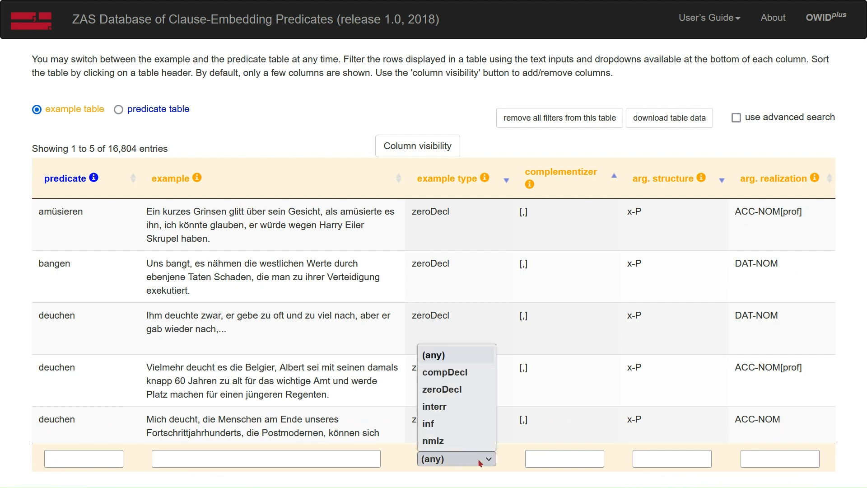
click(464, 429)
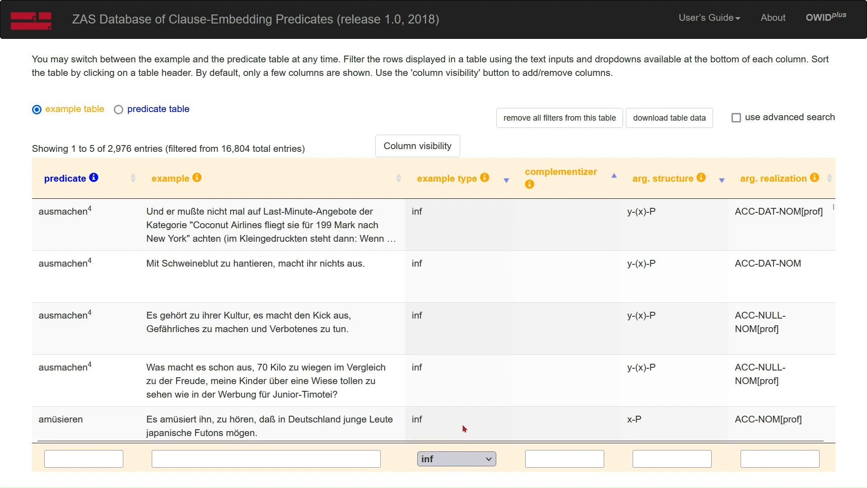
scroll(460, 385, down, 3)
scroll(460, 385, down, 2)
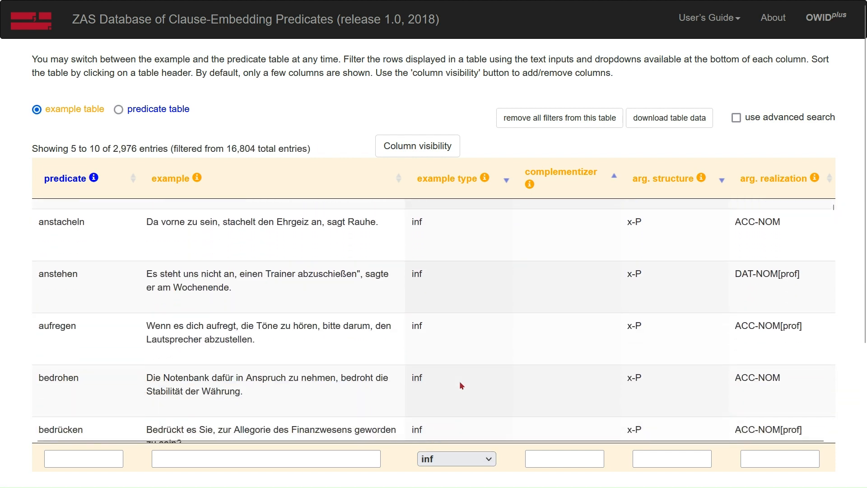
scroll(460, 381, up, 5)
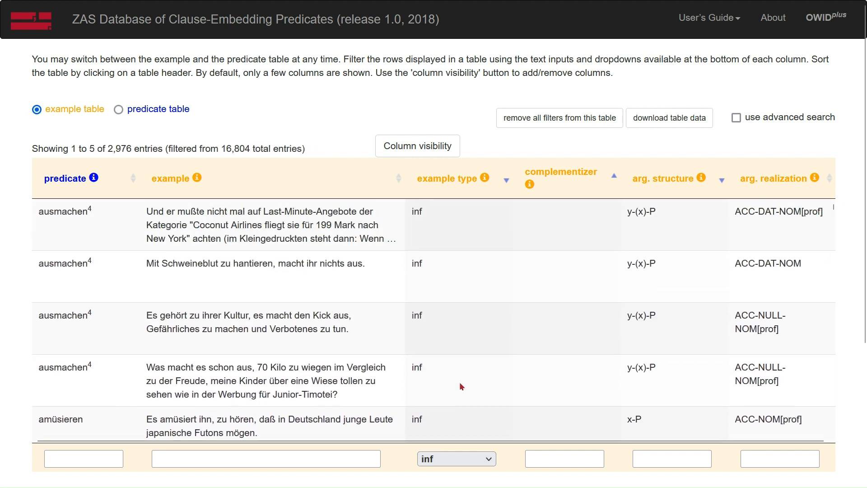
scroll(459, 381, down, 1)
Filter the predicate column by "bringen" and look through the matching examples.
click(113, 453)
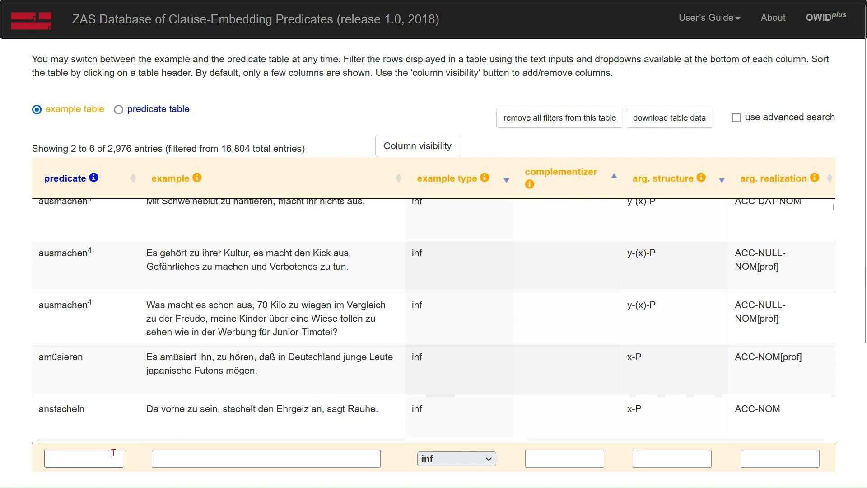
text(bringen)
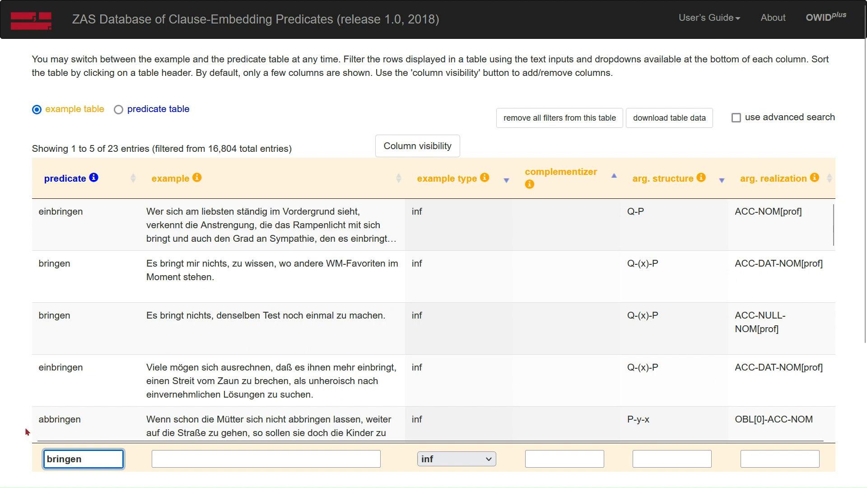
scroll(85, 297, down, 1)
scroll(84, 297, down, 4)
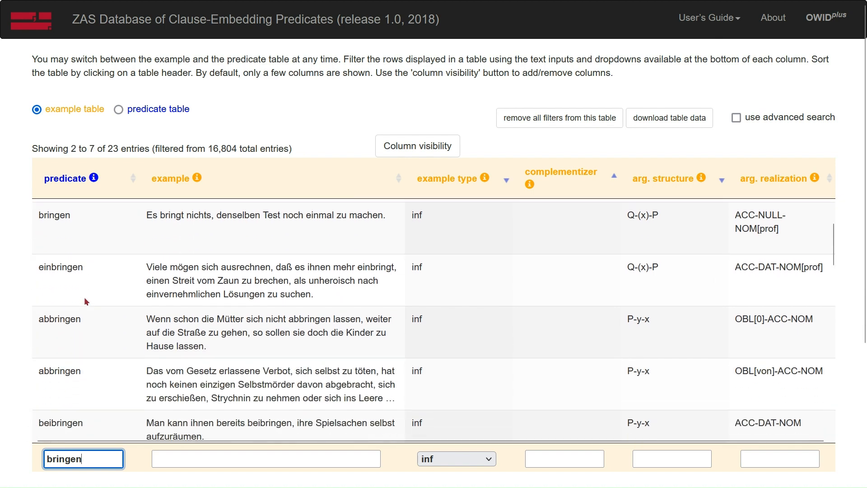
Restrict the predicate filter to the exact word by enclosing it in quotation marks as "bringen".
scroll(84, 300, down, 4)
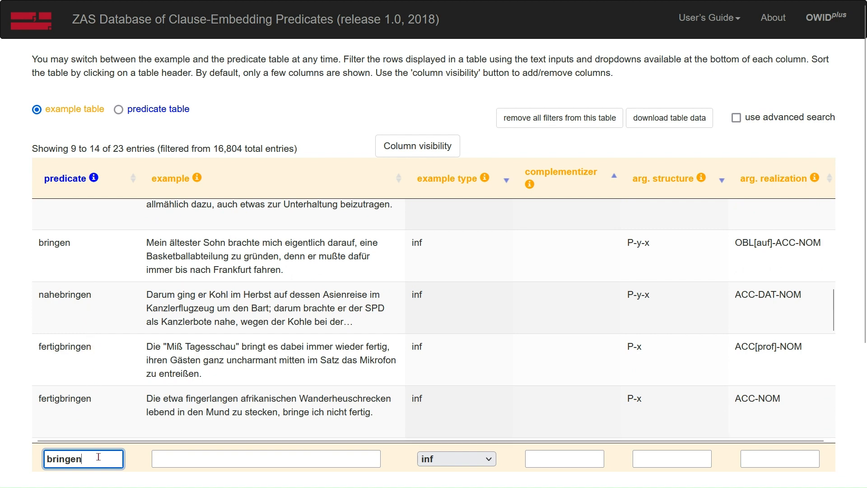
text(")
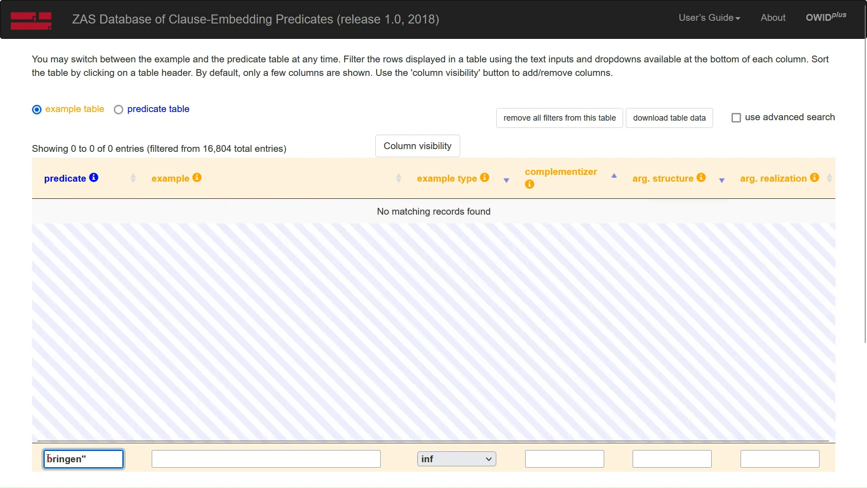
text(")
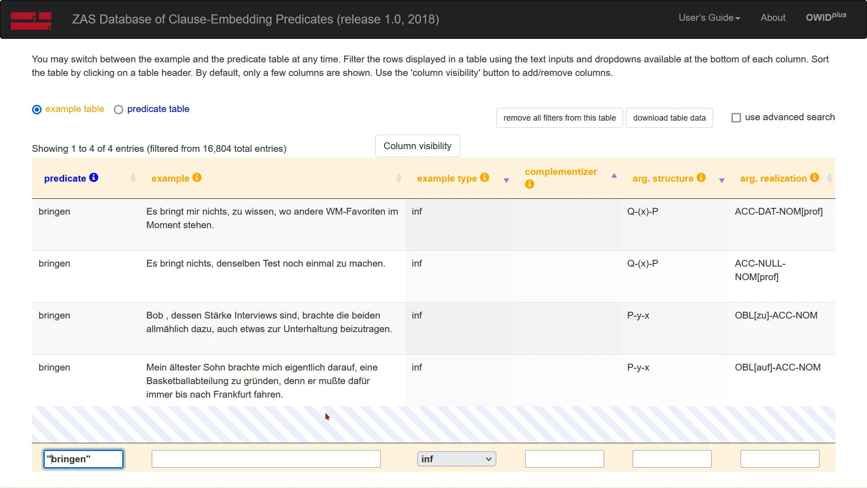
Expand the details of the first bringen example, read through to its example source, and collapse them again.
double_click(88, 223)
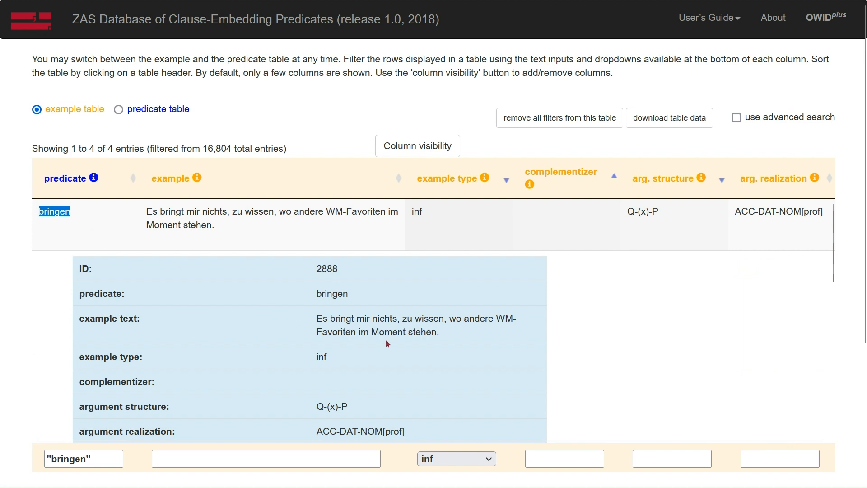
scroll(386, 339, down, 8)
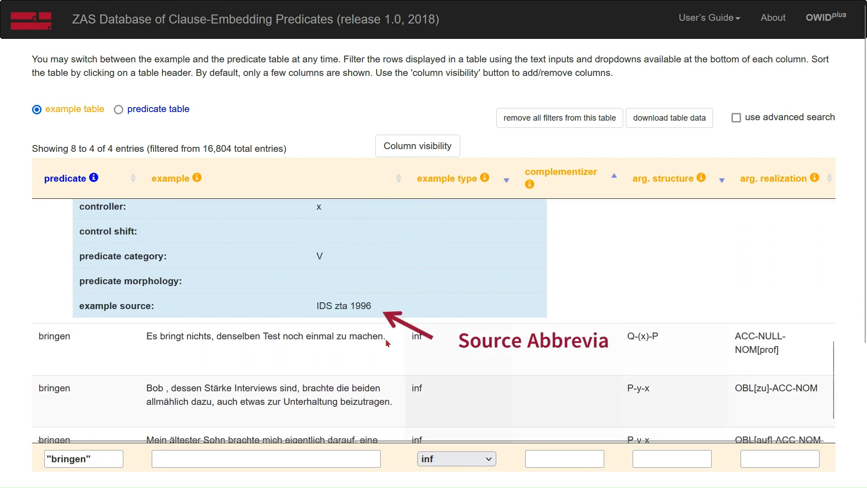
scroll(385, 338, up, 3)
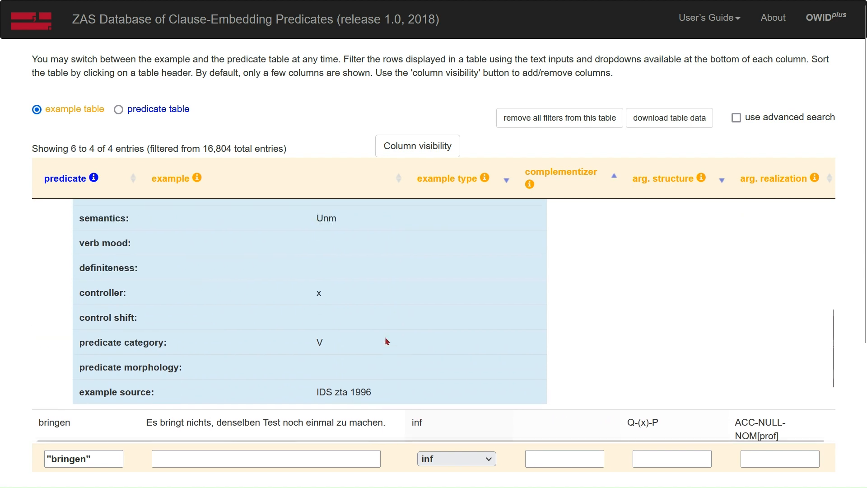
scroll(385, 350, up, 6)
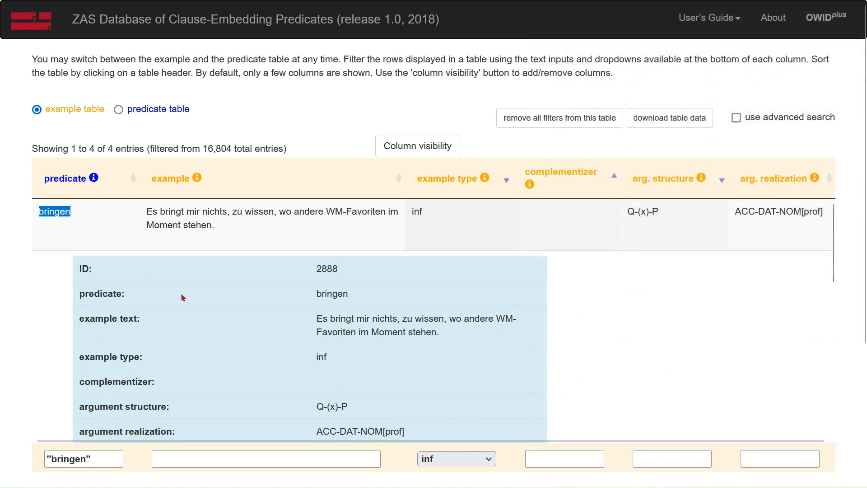
double_click(88, 213)
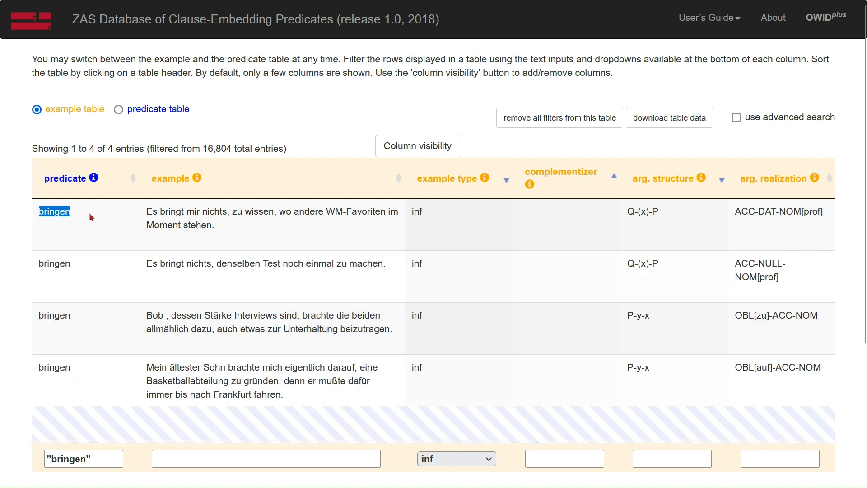
Switch to the predicate table, expand the details of abbringen and look through its properties.
click(143, 113)
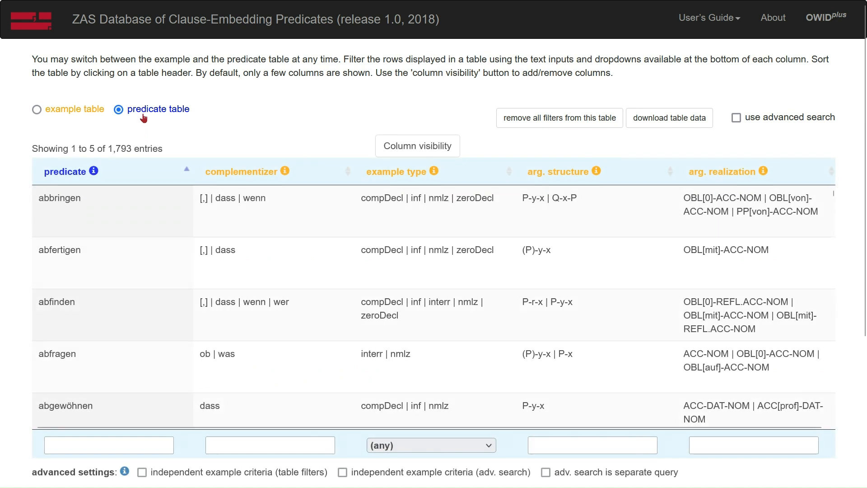
double_click(121, 215)
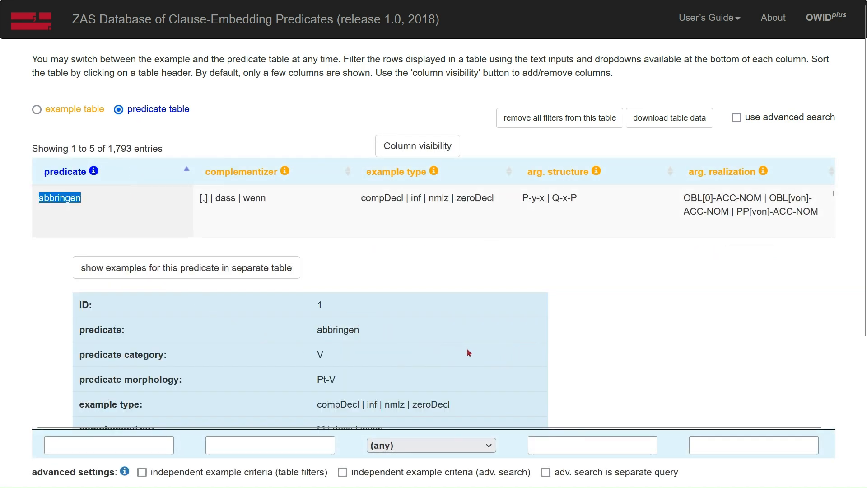
scroll(469, 352, down, 1)
scroll(468, 353, down, 10)
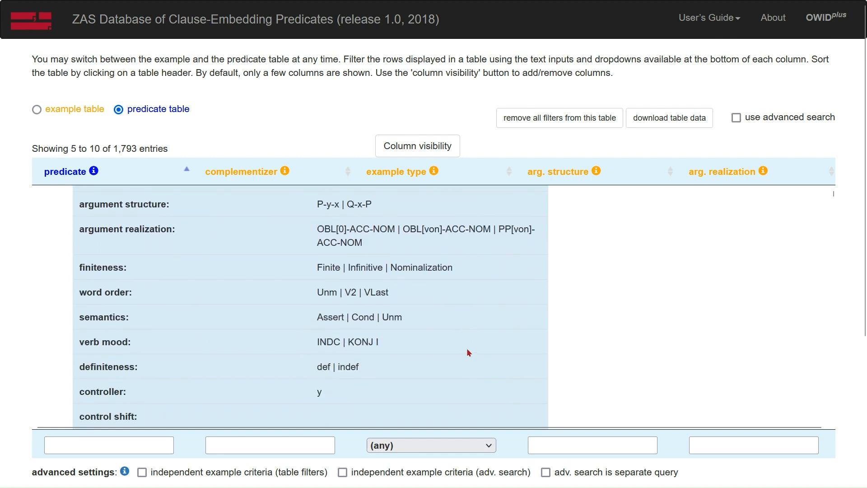
scroll(467, 349, up, 12)
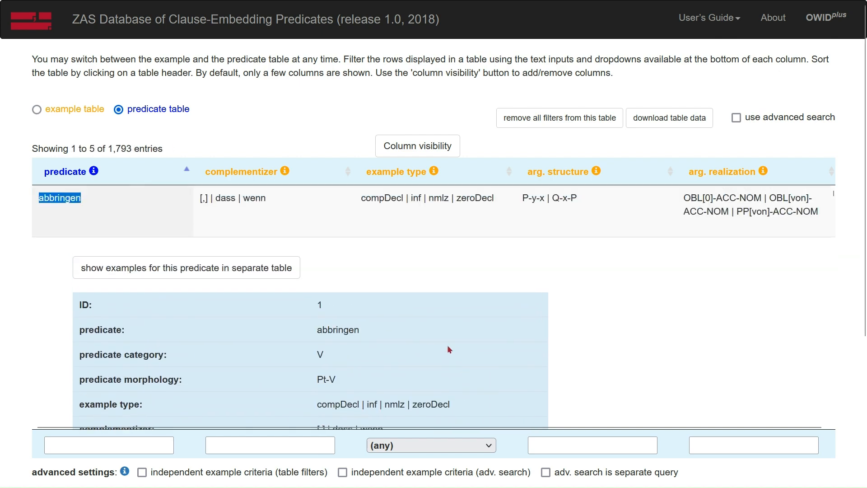
Show the examples for abbringen in a separate table and download that table's data.
click(246, 267)
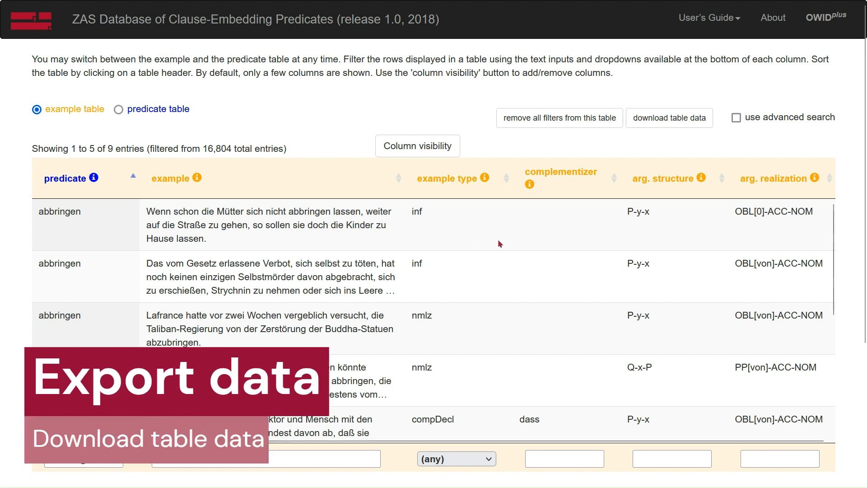
click(673, 122)
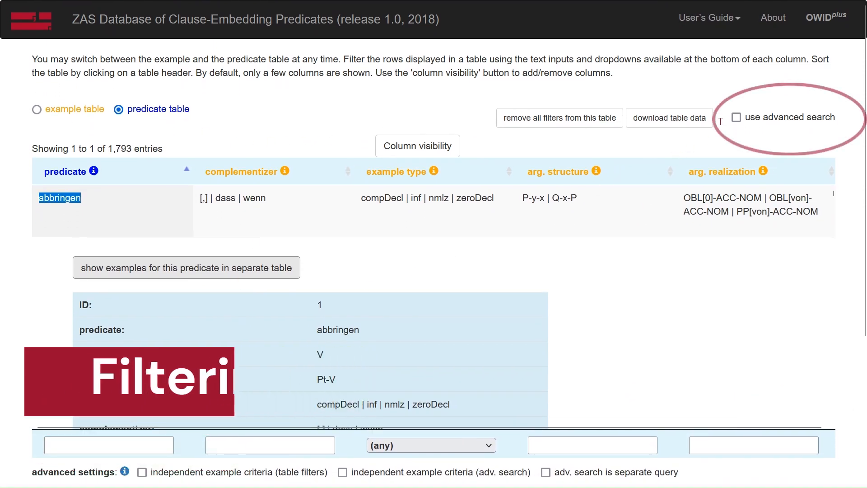
Remove all filters from the predicate table and set an advanced search criterion requiring example type is zeroDecl.
click(605, 117)
click(735, 118)
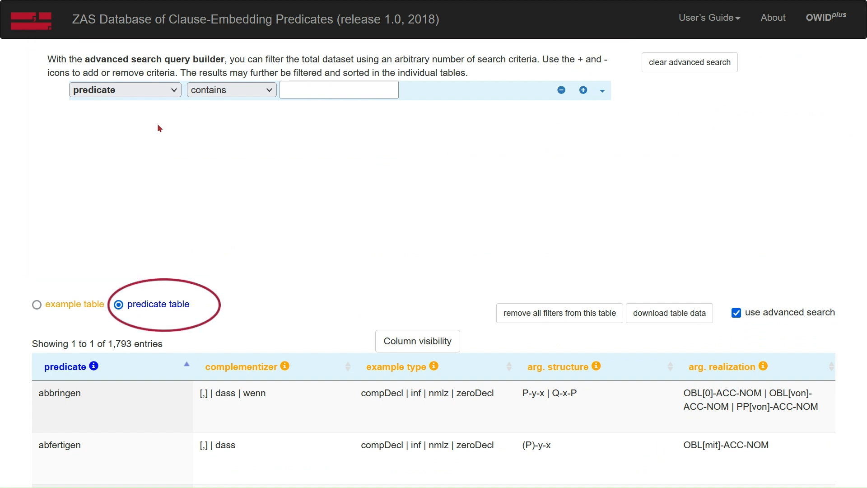
click(136, 94)
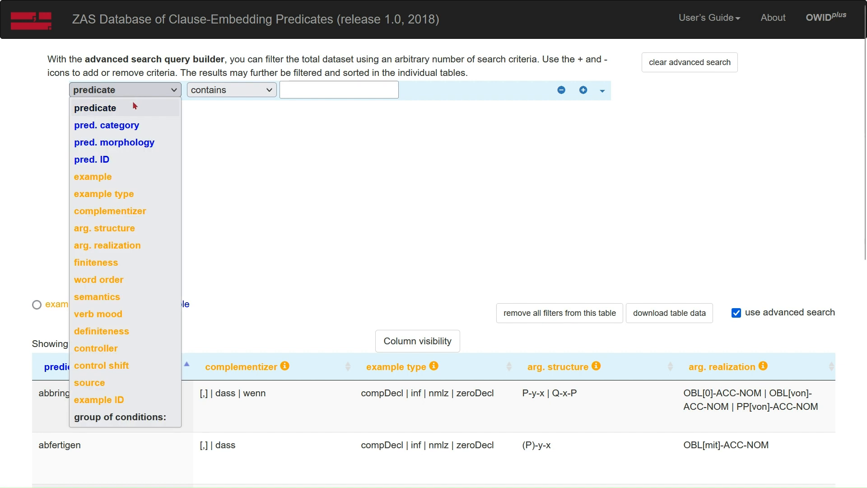
click(122, 197)
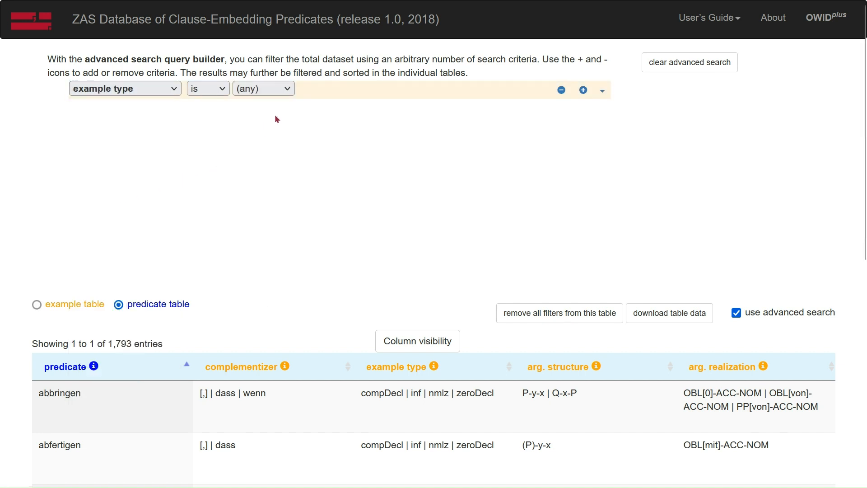
click(276, 88)
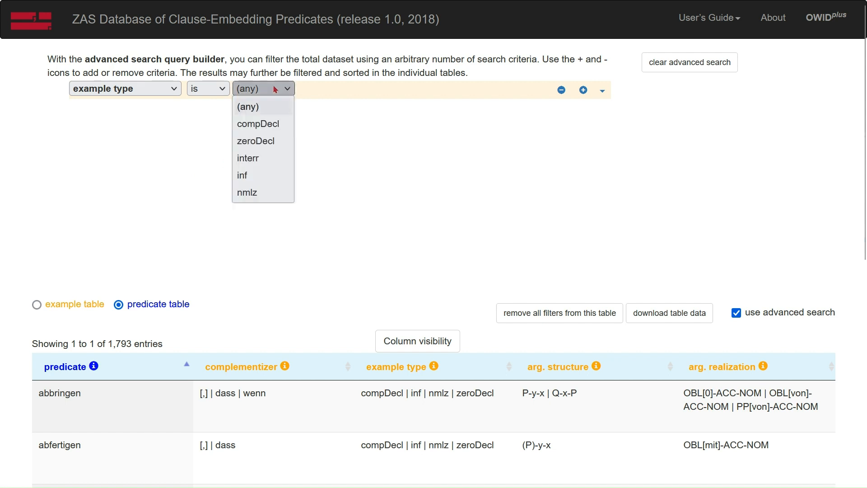
click(263, 142)
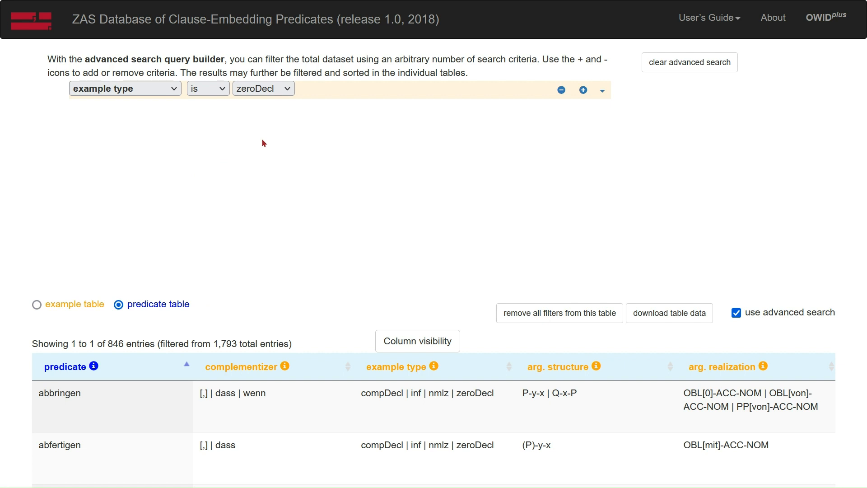
Look through the predicates that match the zeroDecl search criterion.
scroll(12, 376, down, 5)
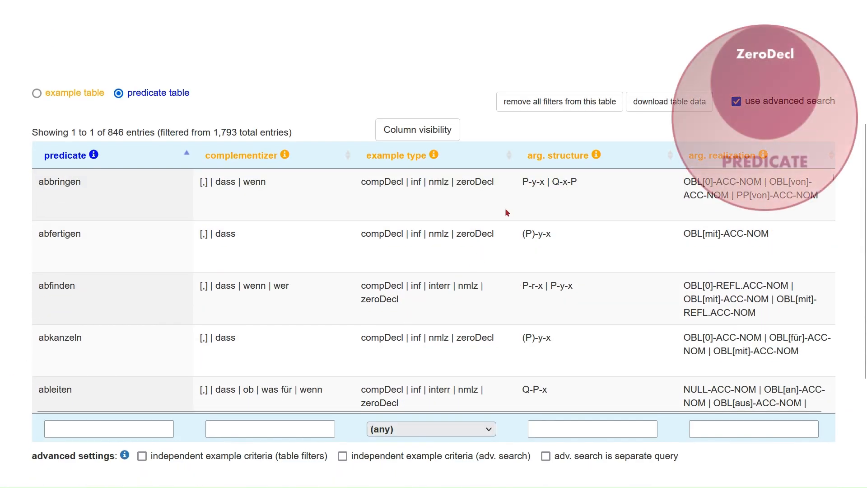
scroll(506, 211, down, 1)
scroll(505, 211, down, 3)
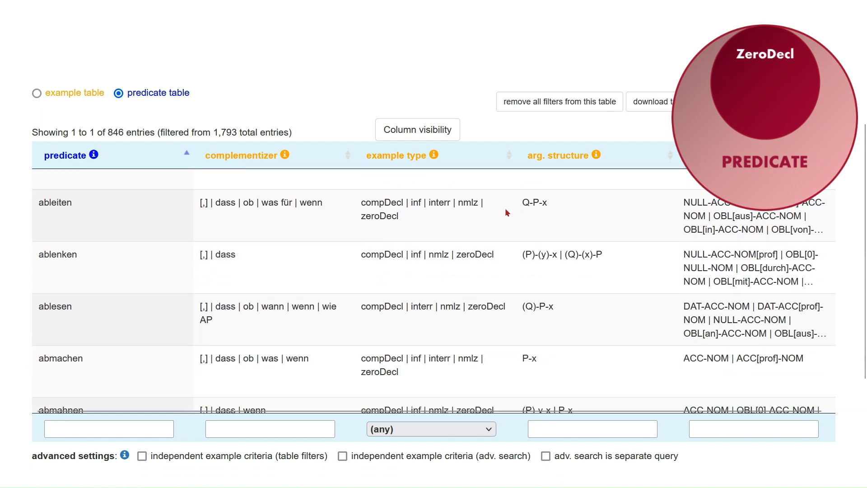
scroll(505, 210, down, 1)
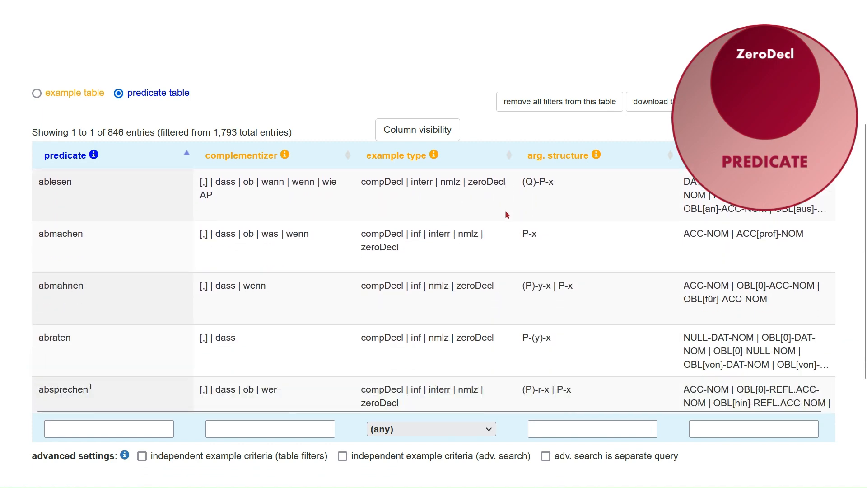
scroll(505, 210, up, 6)
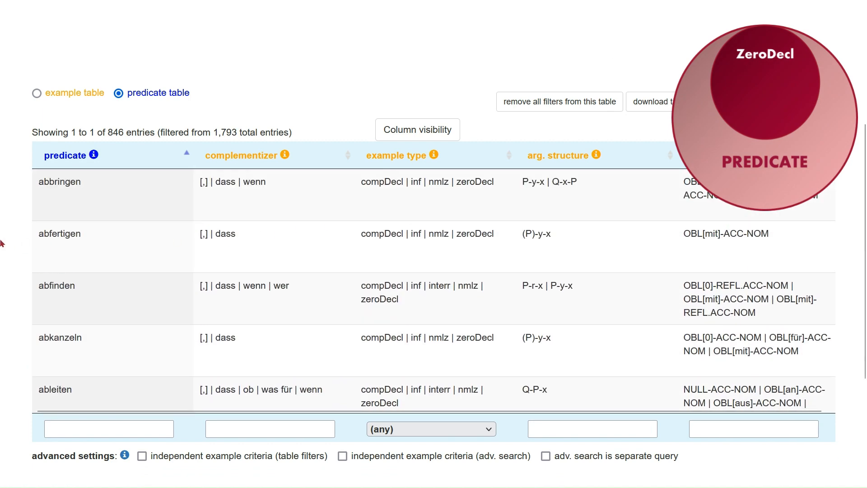
scroll(4, 243, up, 5)
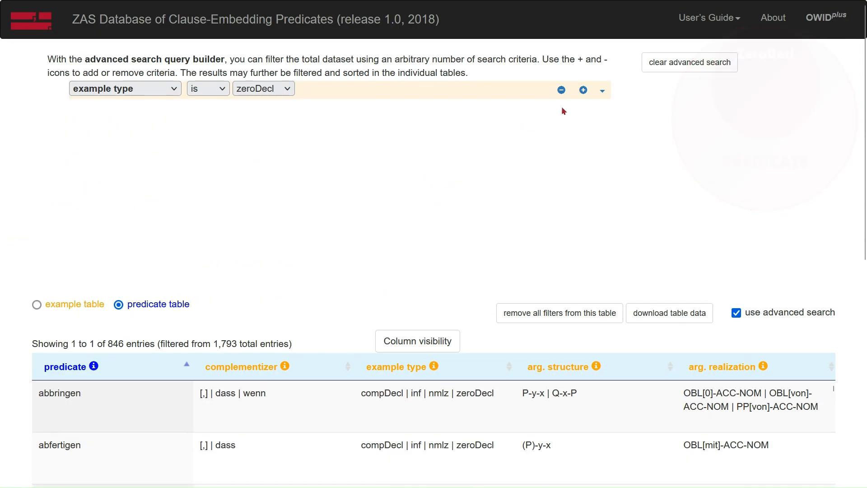
Add a second advanced search criterion requiring verb mood is INDC.
click(583, 90)
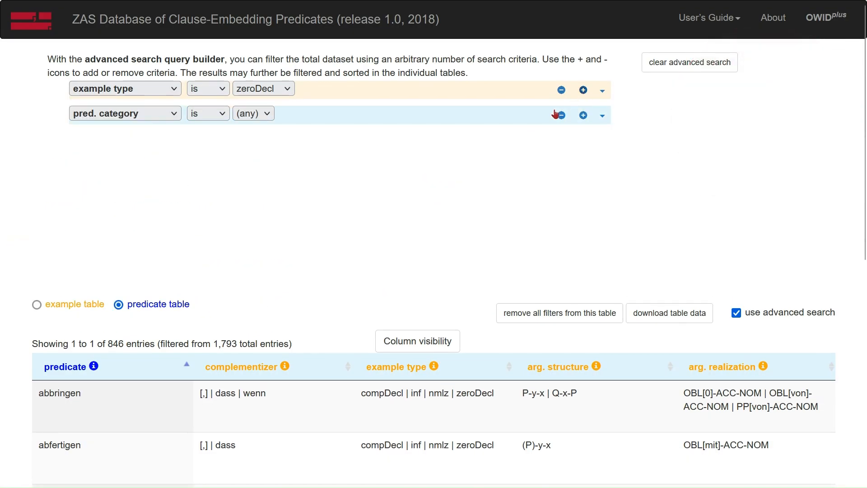
click(129, 118)
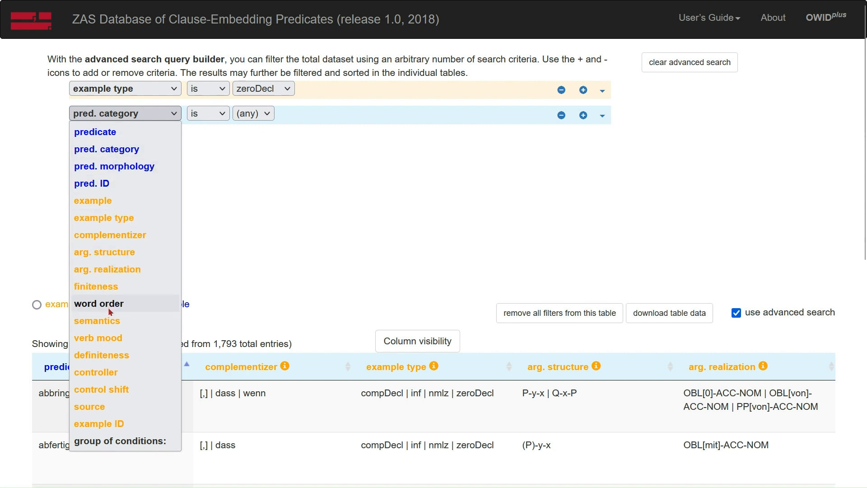
click(112, 336)
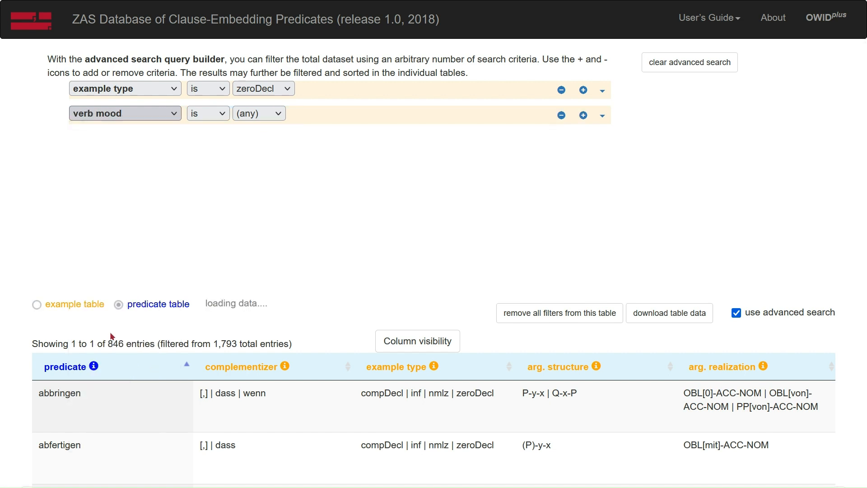
click(254, 114)
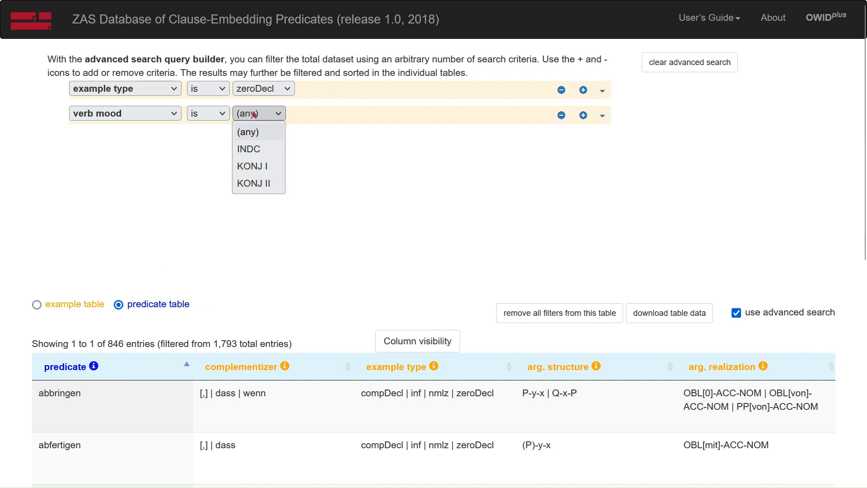
click(255, 149)
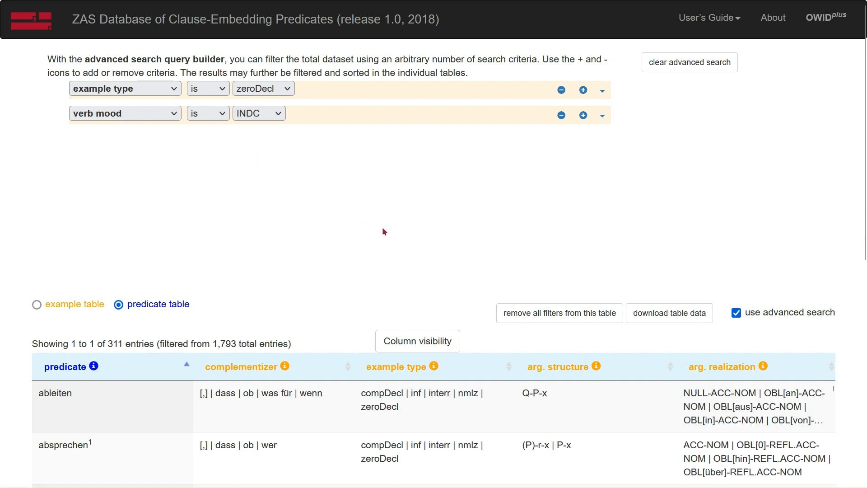
Show the verb mood column in the predicate table and examine its values for the matching predicates.
click(438, 348)
scroll(436, 362, down, 5)
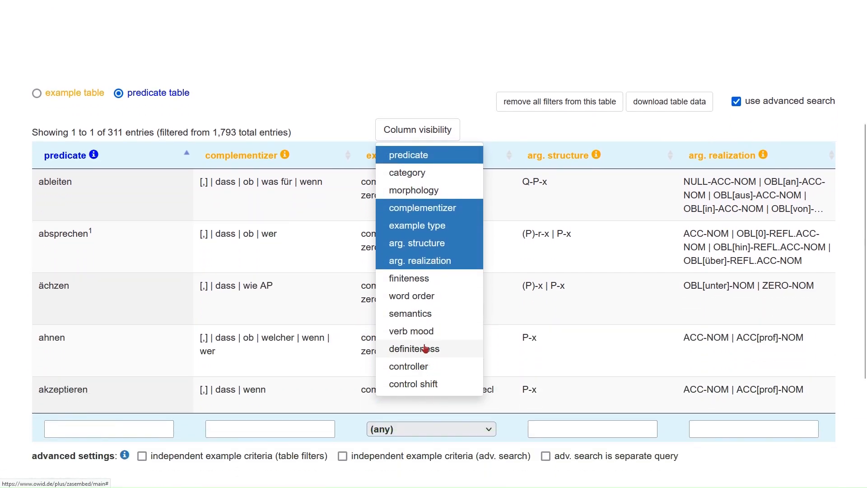
click(423, 334)
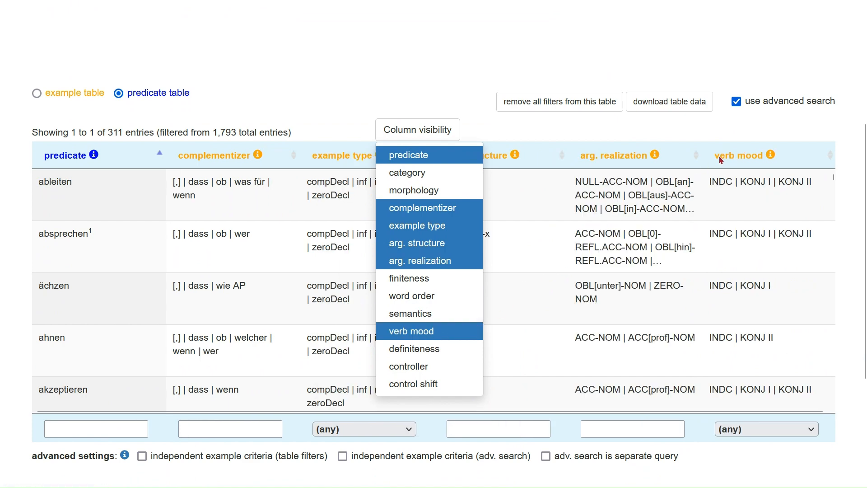
scroll(768, 226, down, 3)
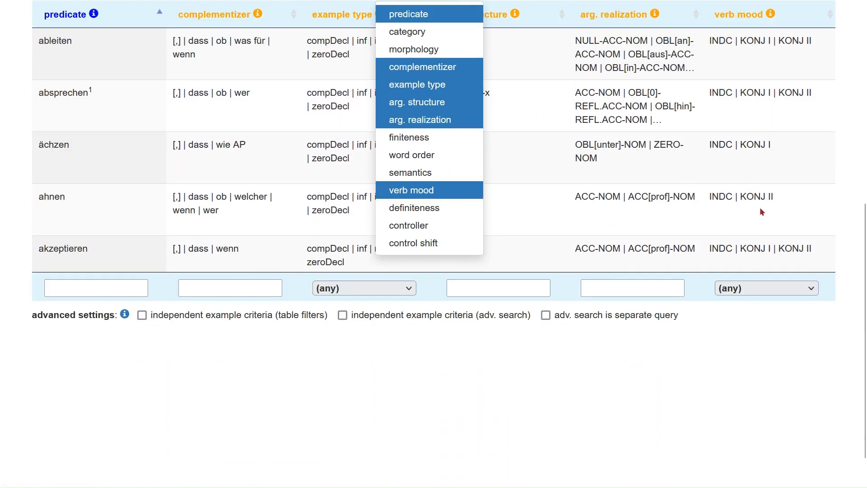
scroll(761, 210, up, 3)
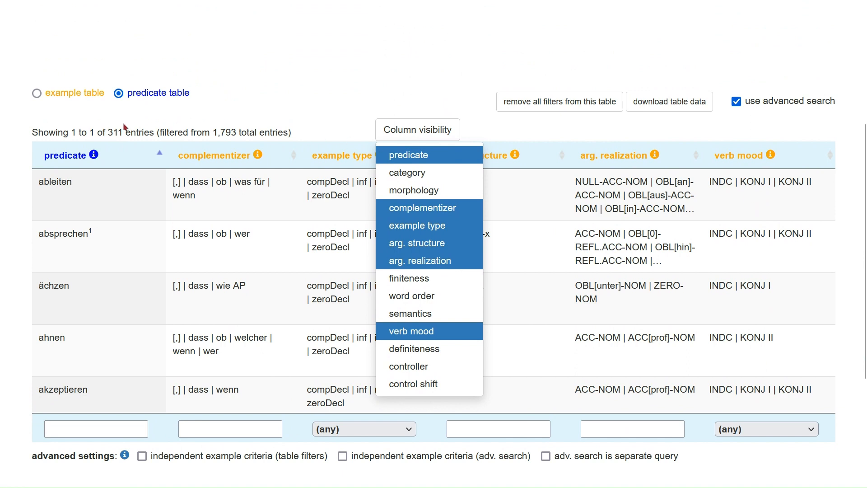
click(129, 115)
scroll(129, 115, up, 5)
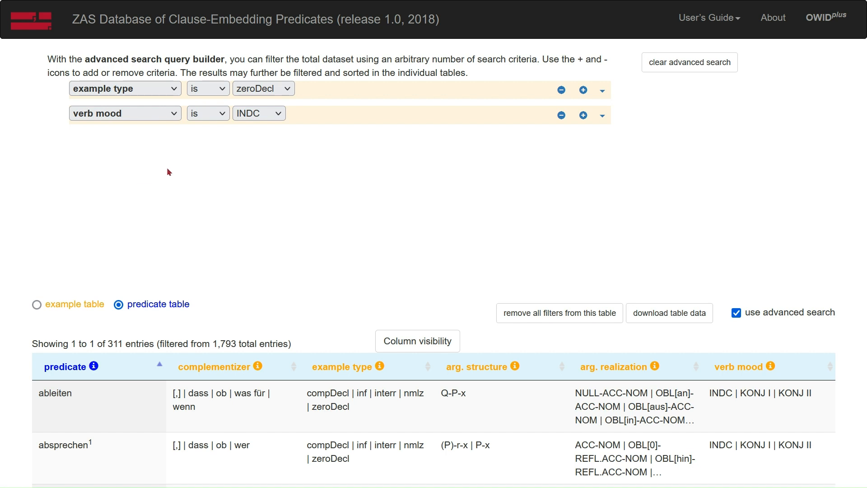
Change the verb mood criterion to KONJ I and add a third criterion requiring verb mood is KONJ II.
click(257, 114)
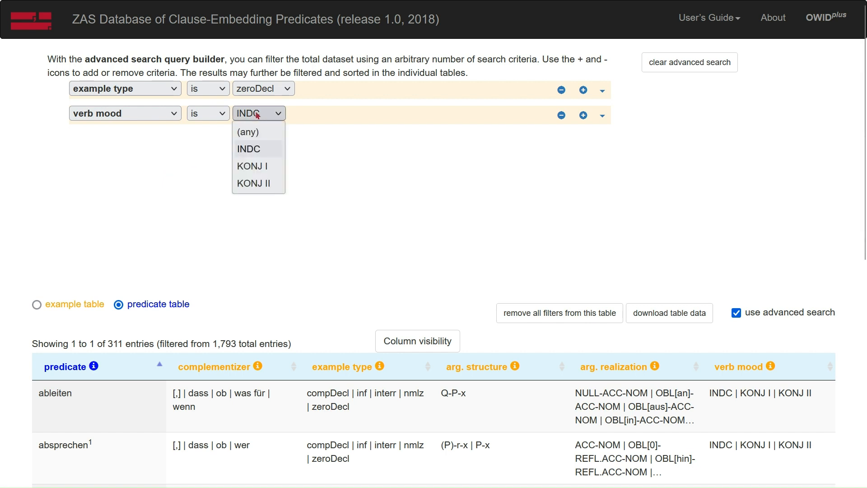
click(270, 169)
click(584, 117)
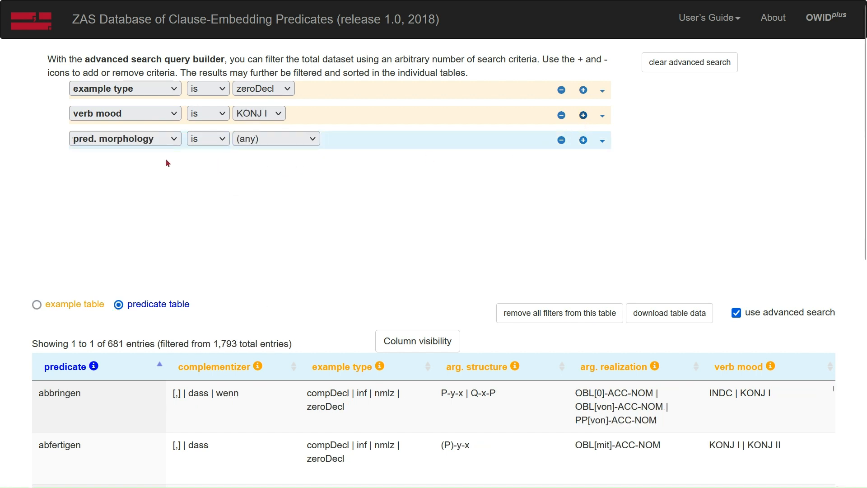
click(163, 138)
click(130, 361)
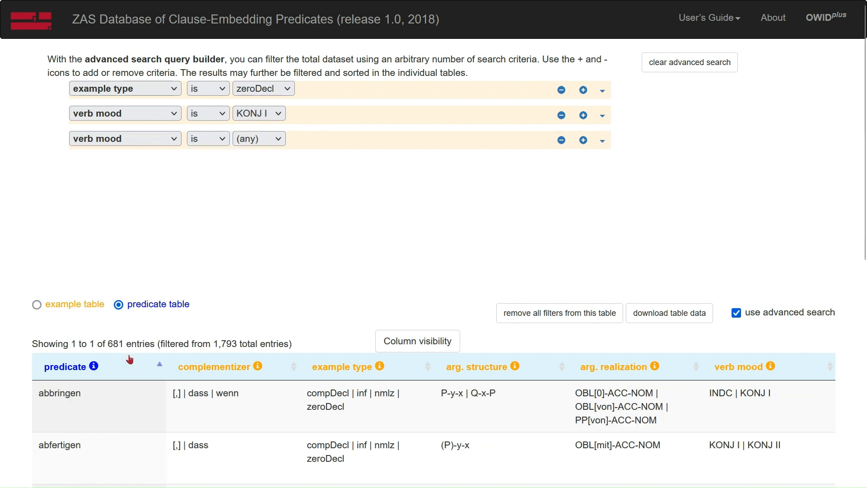
click(251, 137)
click(261, 209)
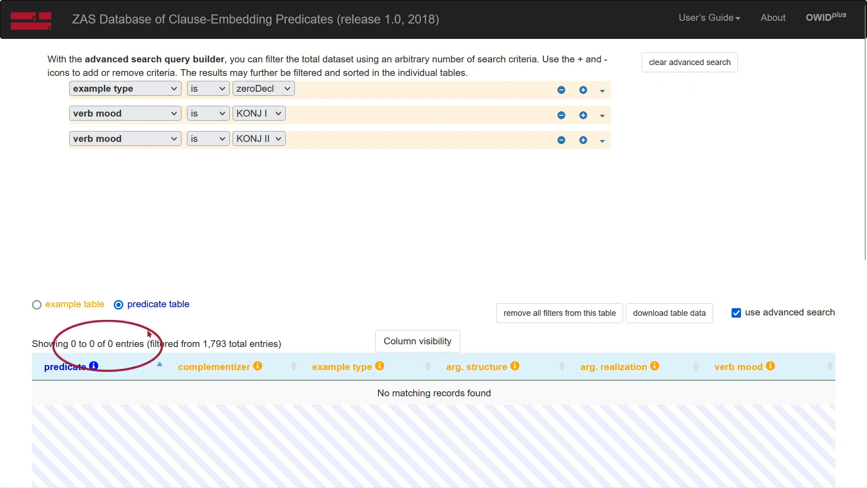
Remove both verb mood criteria and add a group of criteria below the example type criterion.
click(562, 141)
click(561, 115)
click(602, 91)
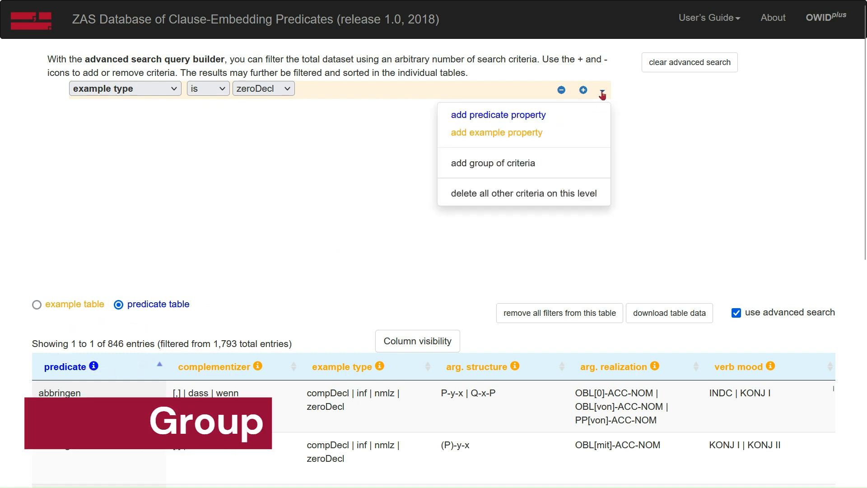
click(529, 164)
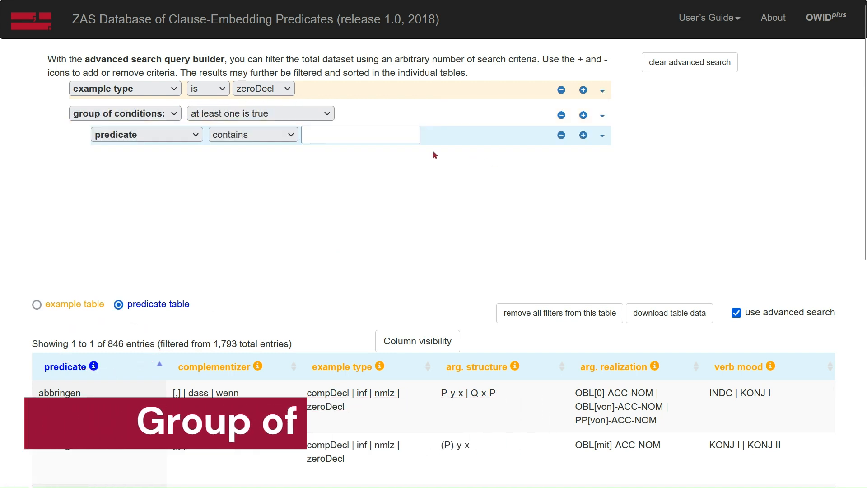
Fill the group with two conditions, verb mood is KONJ I and verb mood is KONJ II.
click(167, 136)
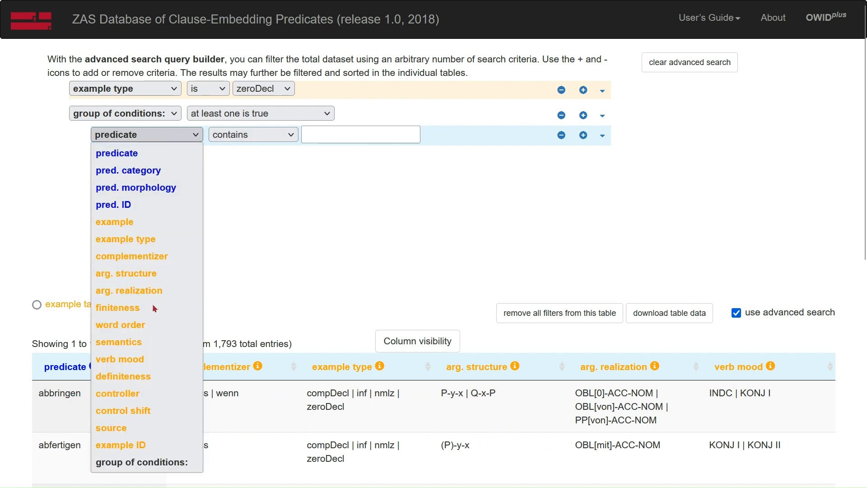
click(156, 360)
click(286, 136)
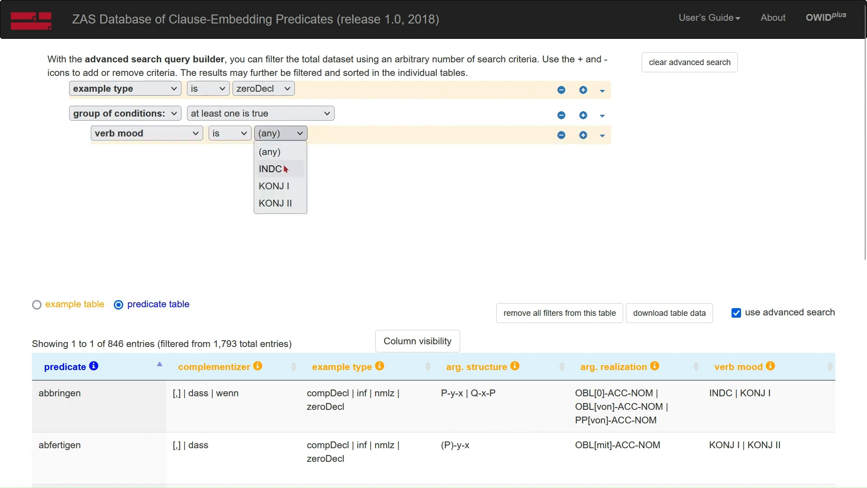
click(286, 183)
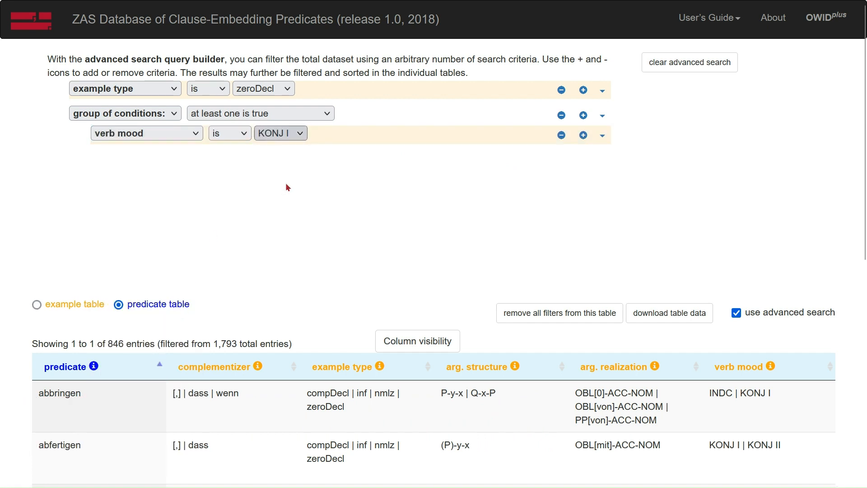
click(583, 135)
click(147, 158)
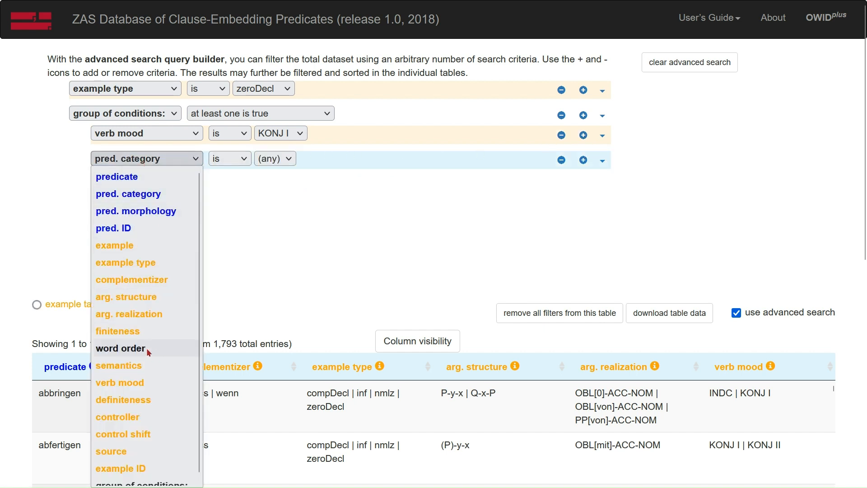
click(145, 382)
click(278, 158)
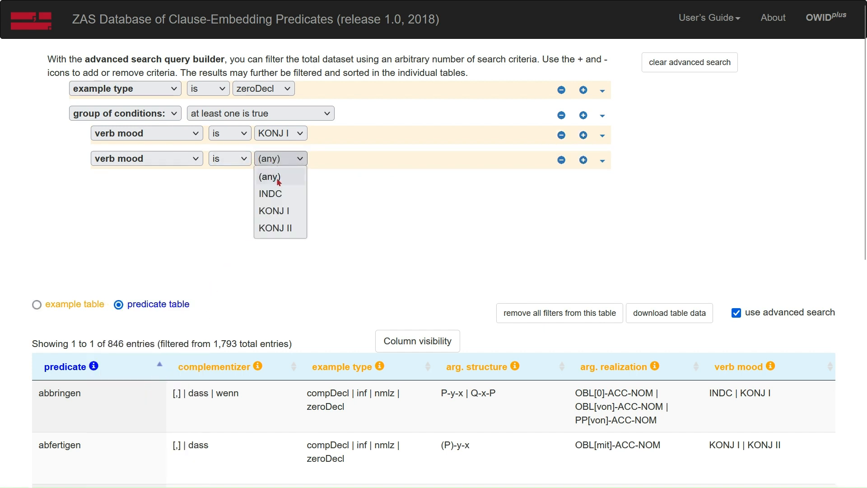
click(278, 227)
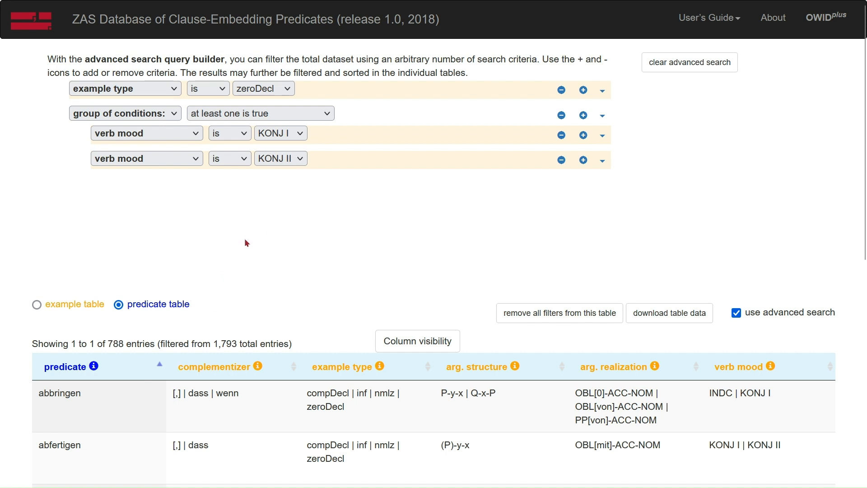
Examine the verb mood values of the predicates matching the zeroDecl criterion and at least one group condition.
scroll(10, 321, down, 3)
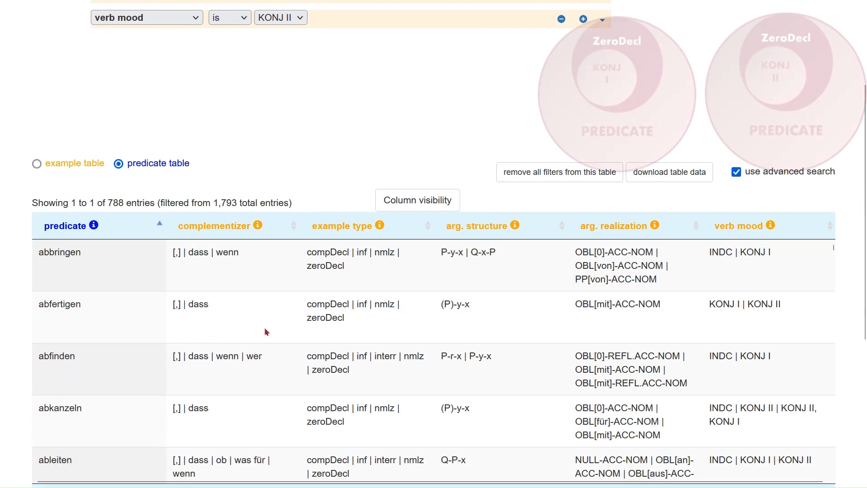
scroll(793, 280, down, 3)
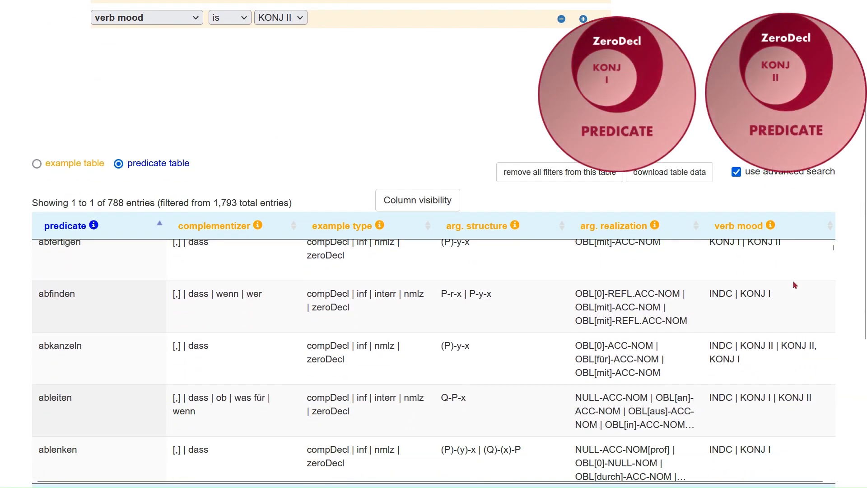
scroll(793, 280, down, 2)
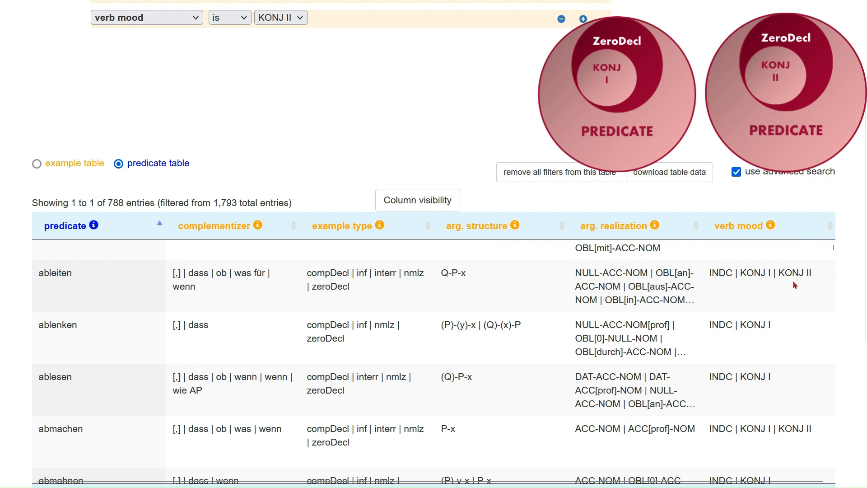
scroll(792, 280, down, 2)
scroll(795, 303, down, 2)
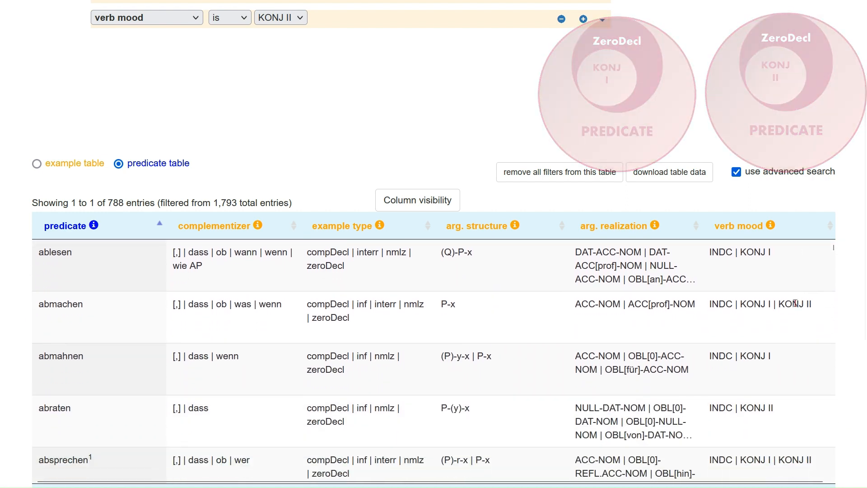
scroll(796, 304, up, 2)
scroll(798, 307, up, 4)
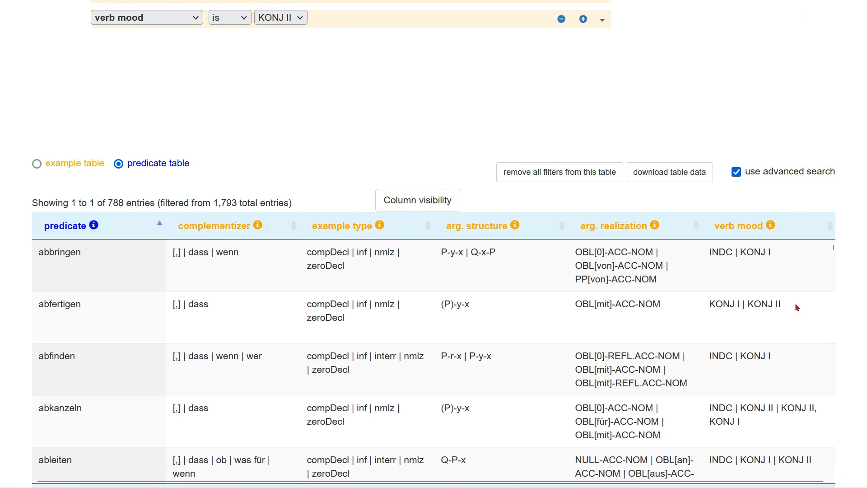
scroll(802, 224, up, 3)
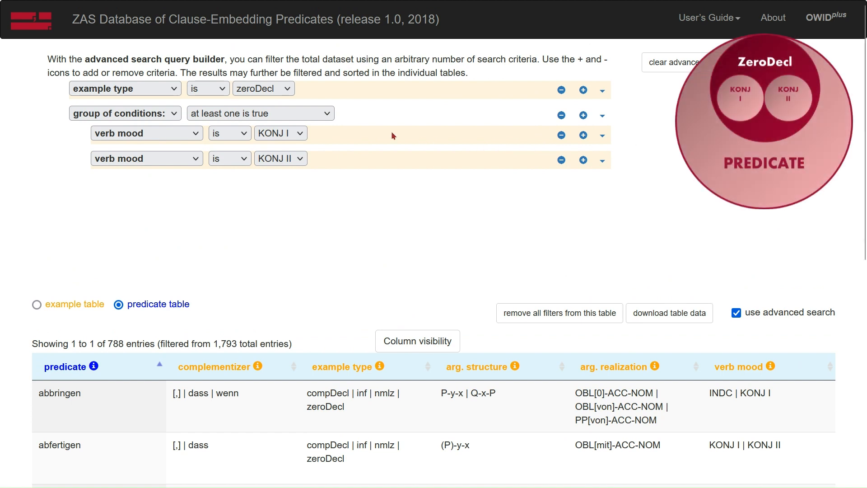
Require that all conditions in the group are true and enable independent example criteria for the advanced search.
click(300, 115)
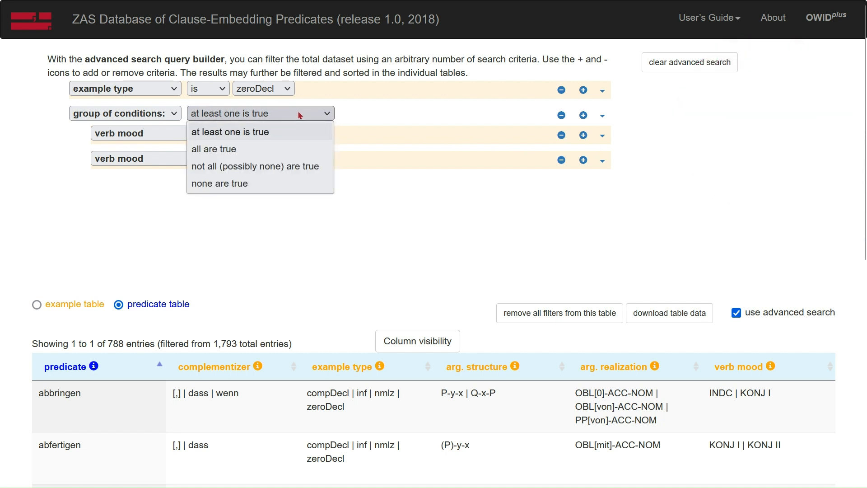
click(289, 149)
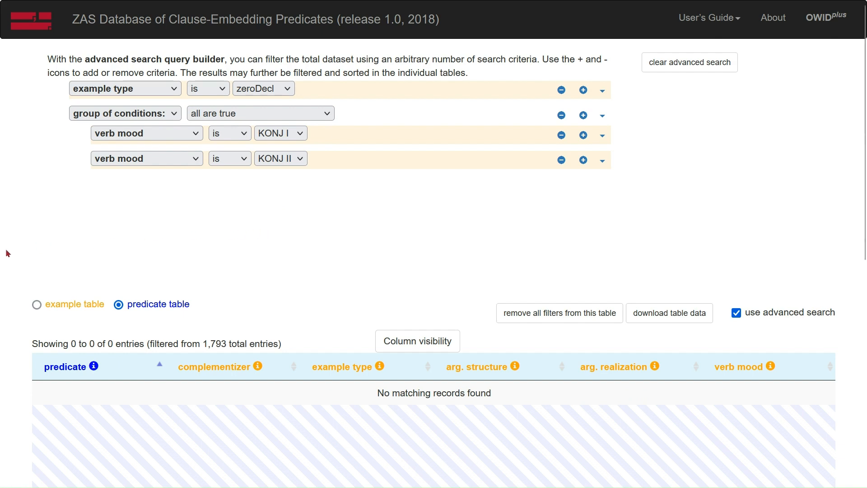
scroll(7, 248, down, 6)
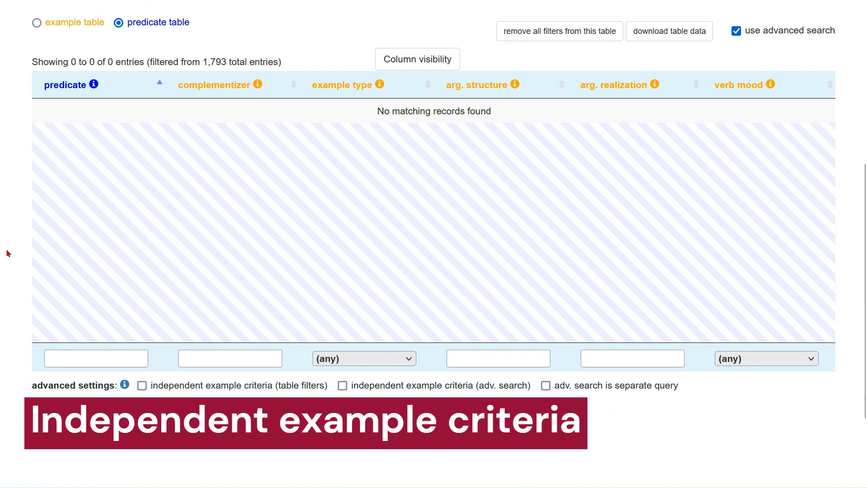
click(342, 386)
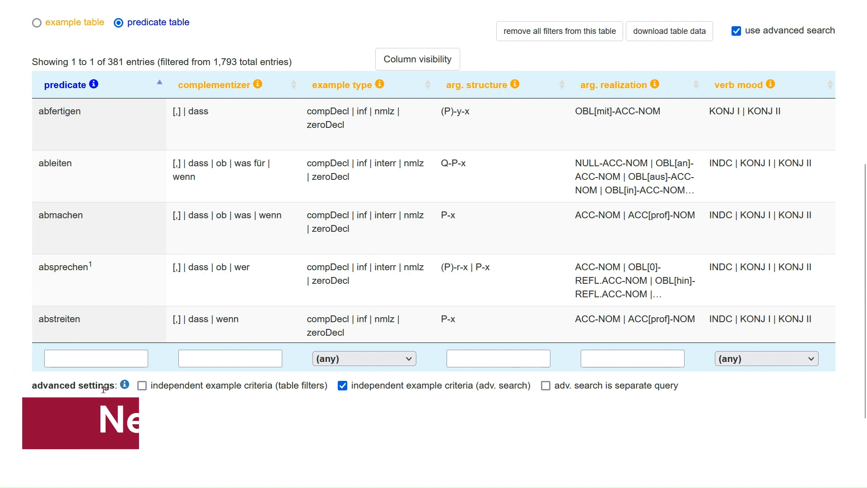
Disable independent example criteria for the advanced search and clear all advanced search criteria.
click(342, 386)
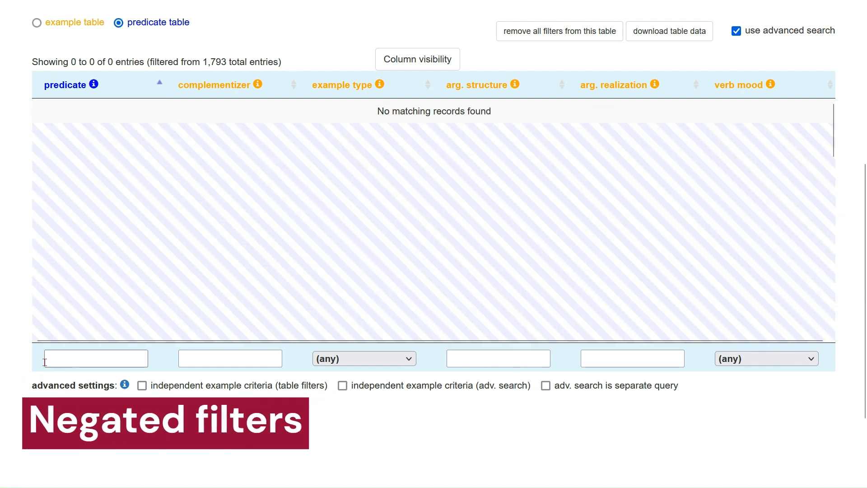
scroll(2, 357, up, 5)
scroll(2, 357, up, 1)
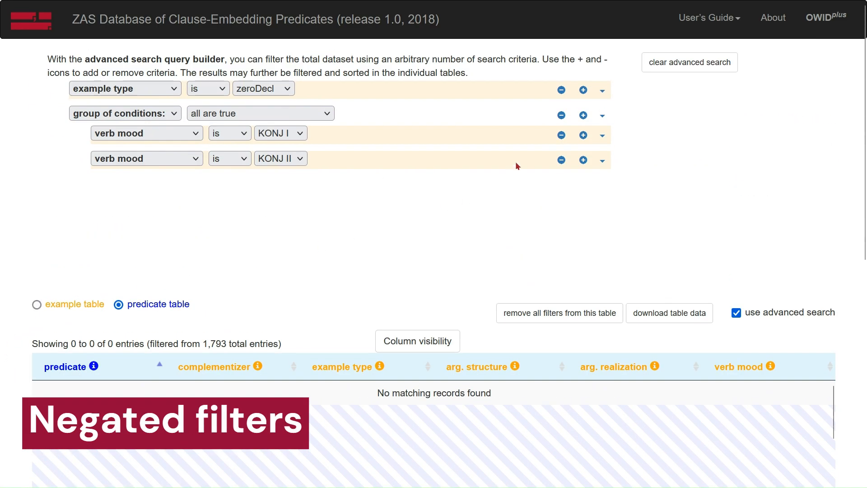
click(676, 62)
Set an advanced search criterion requiring that the complementizer does not contain dass.
click(141, 94)
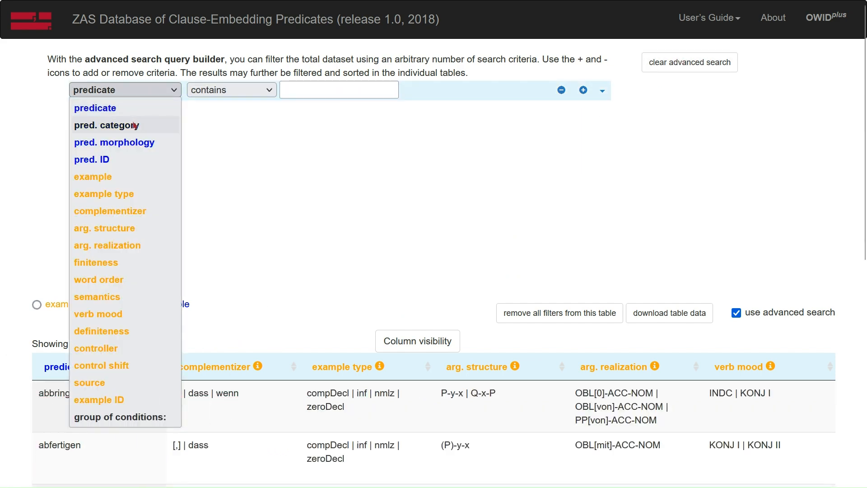
click(111, 211)
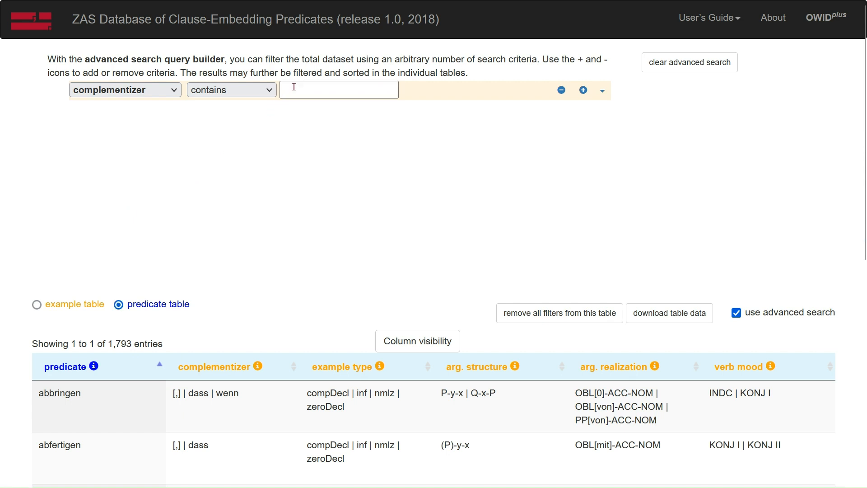
click(262, 90)
click(244, 122)
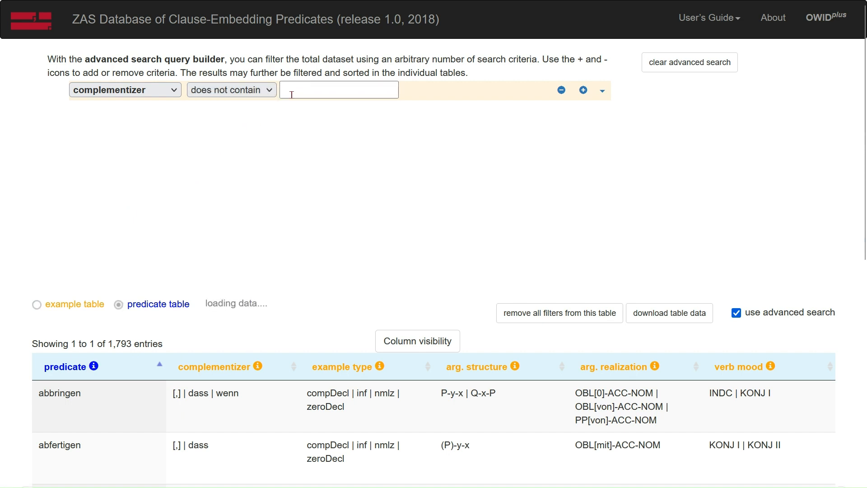
click(291, 94)
text(dass)
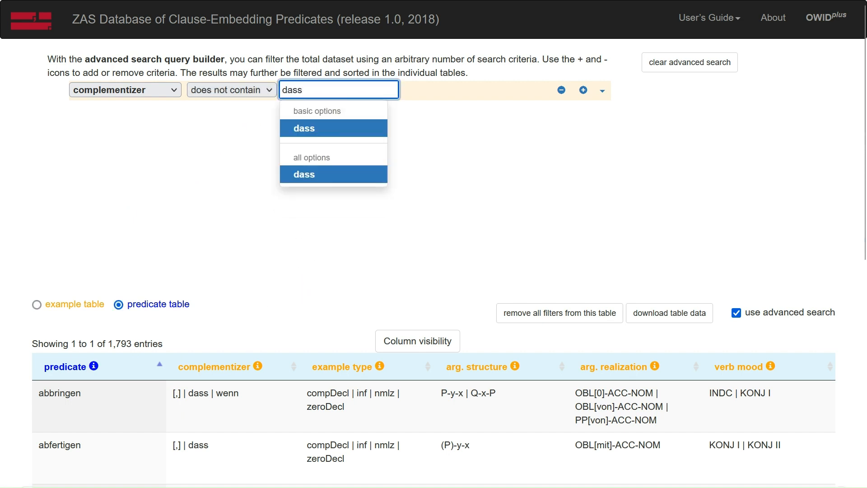
click(304, 130)
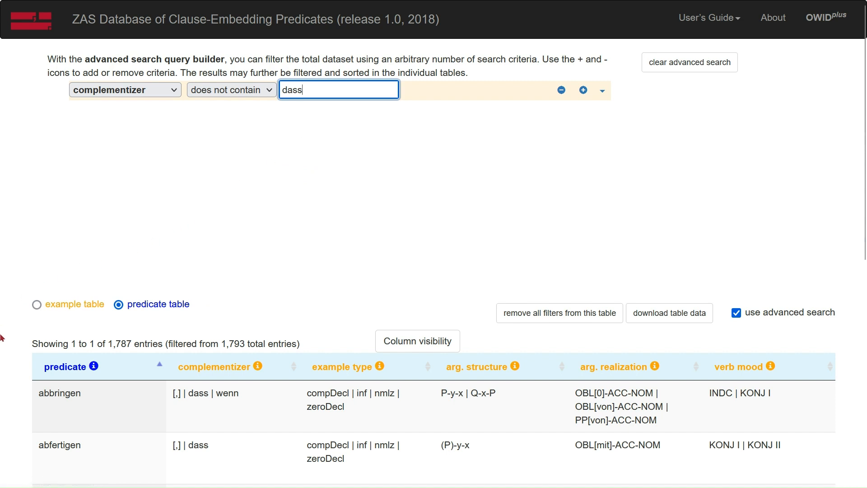
Enable independent example criteria for the advanced search and look through the complementizers of the matching predicates.
scroll(3, 338, down, 2)
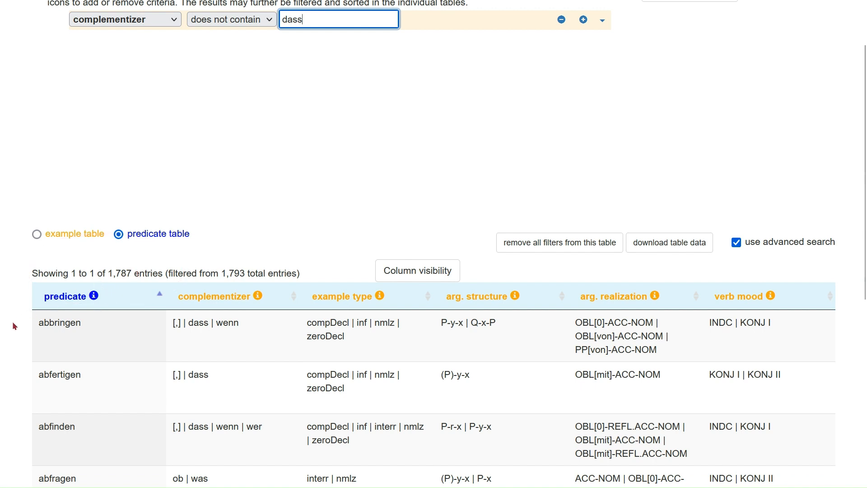
scroll(12, 321, up, 2)
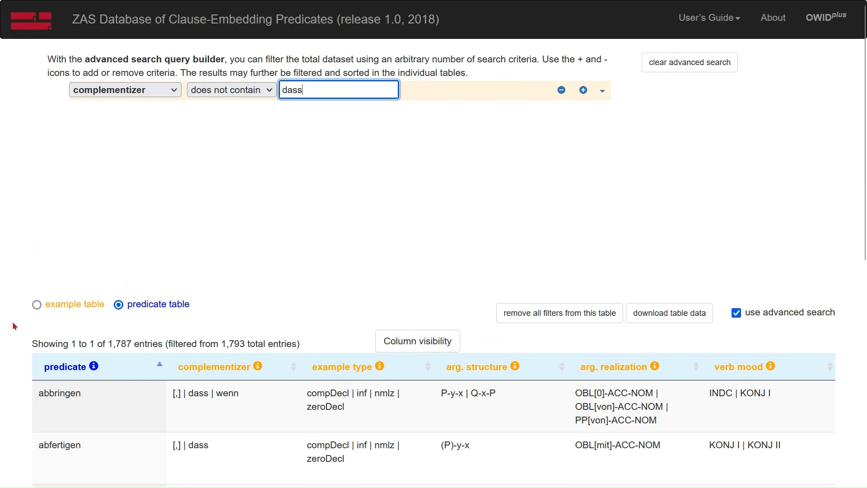
scroll(13, 321, down, 8)
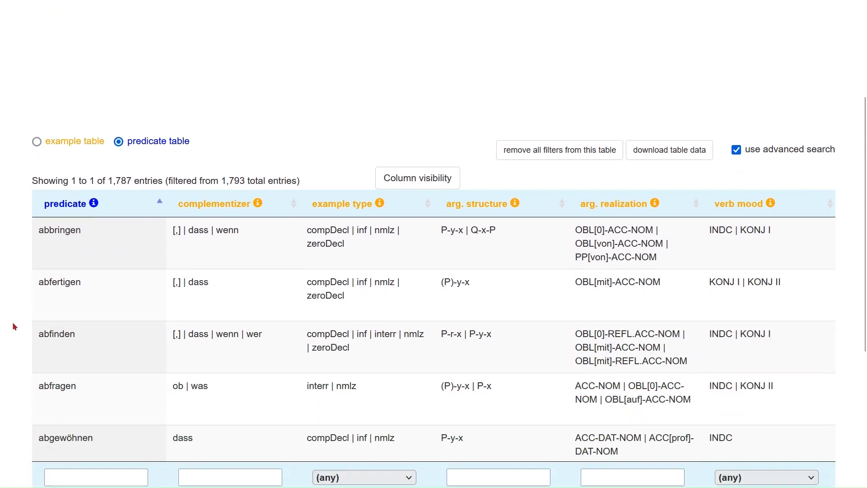
click(343, 385)
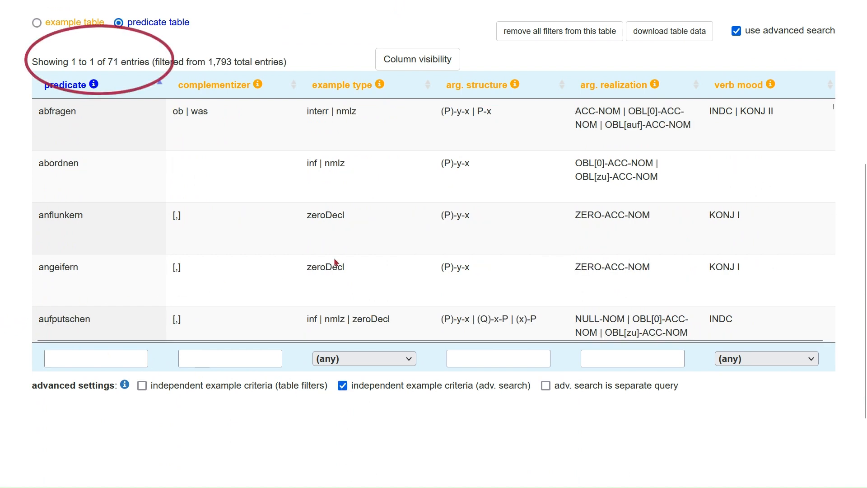
scroll(261, 145, down, 6)
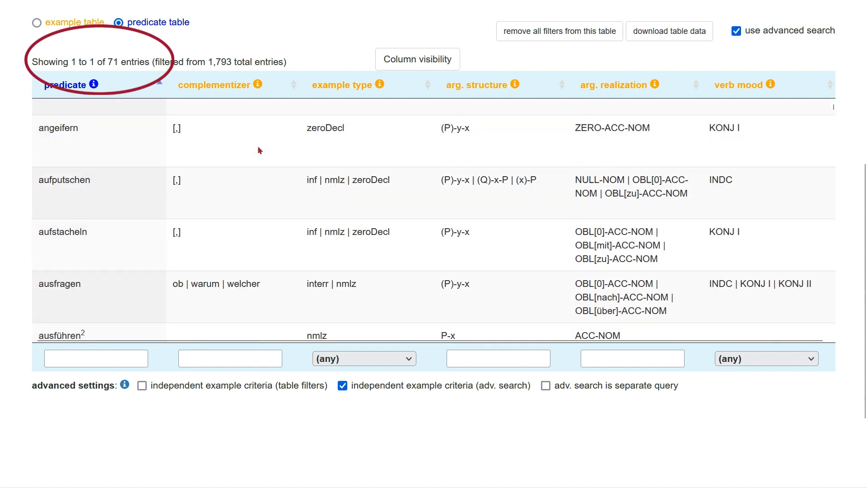
scroll(258, 156, down, 5)
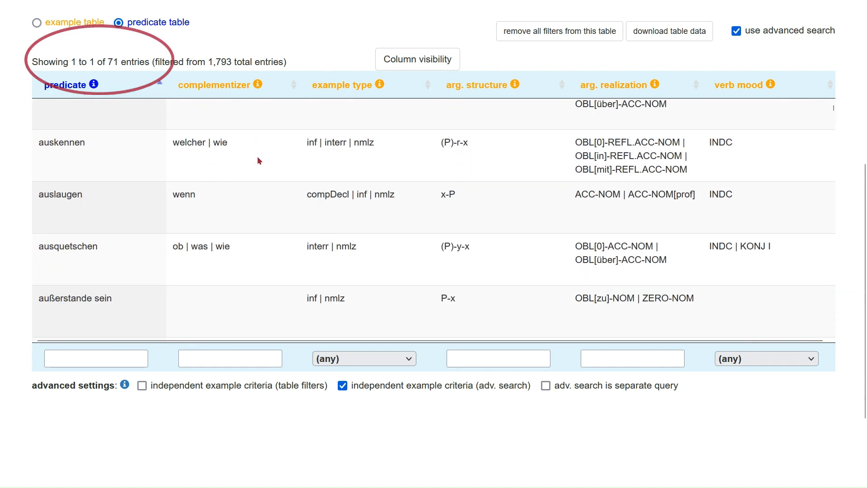
scroll(257, 158, down, 3)
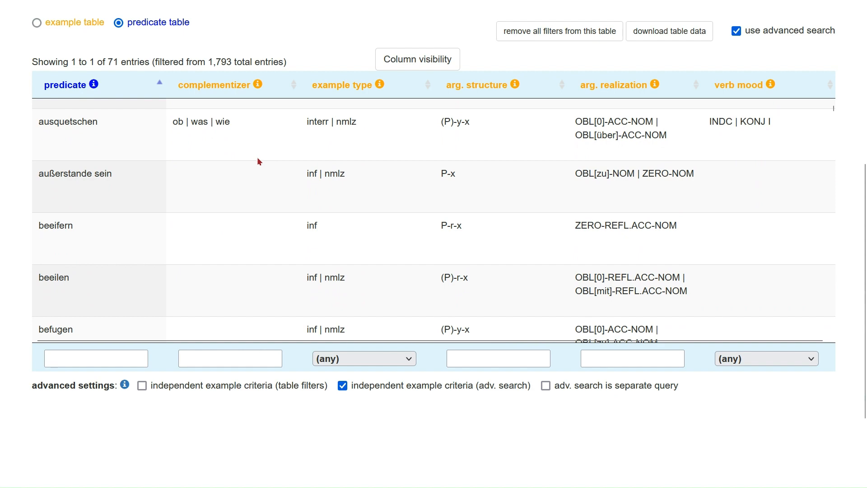
scroll(258, 158, up, 9)
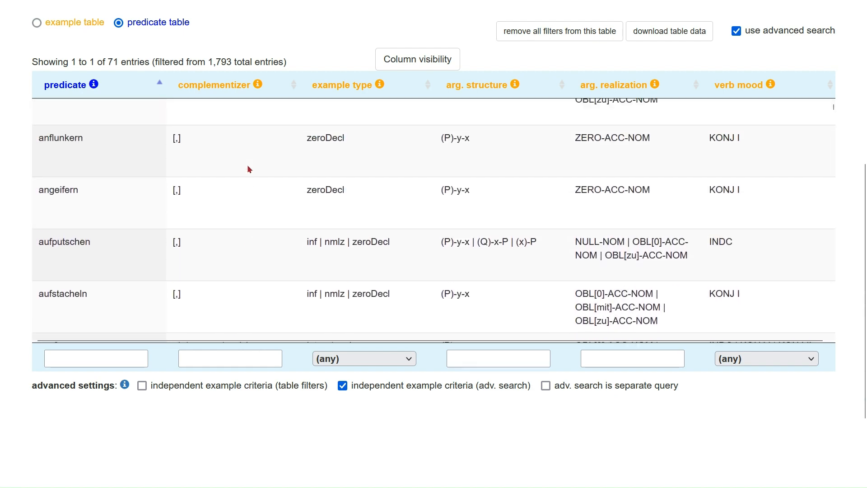
scroll(248, 169, up, 2)
scroll(20, 181, up, 6)
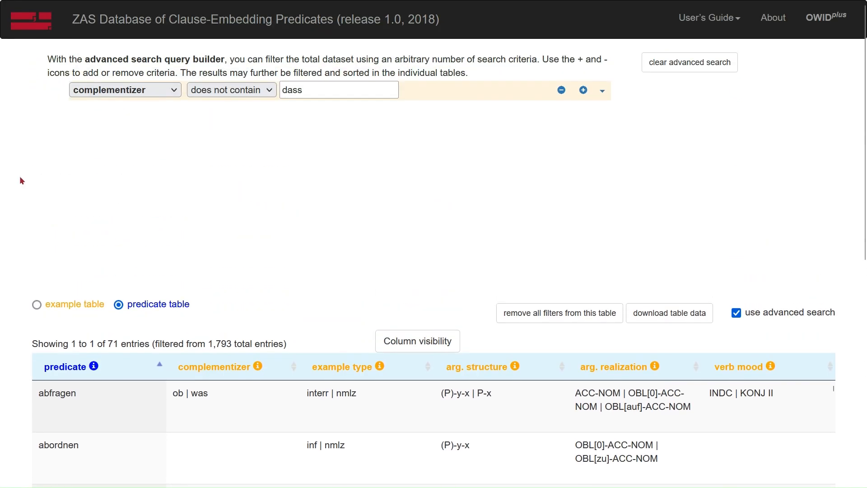